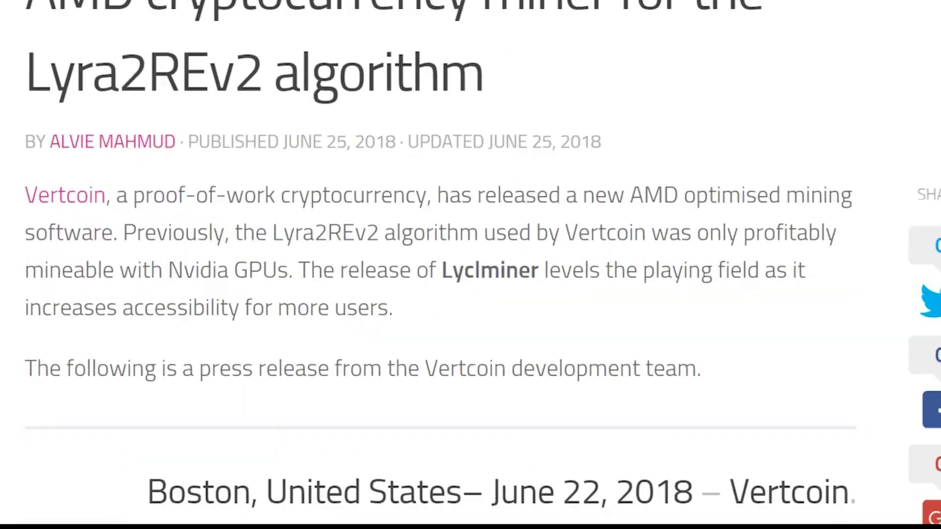
# Step: Read the article about the release of the Lyclminer AMD miner for Vertcoin's Lyra2REv2 algorithm
pyautogui.scroll(-3, 471, 264)
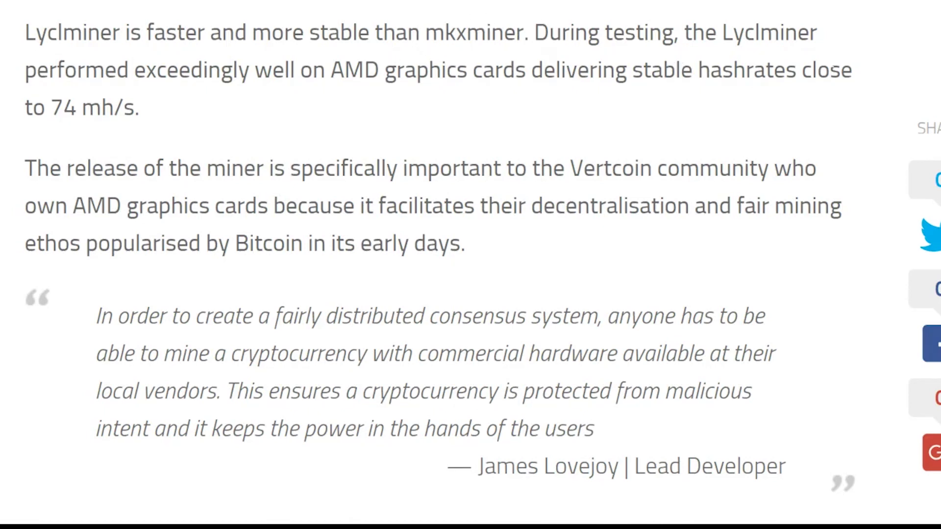
pyautogui.scroll(-9, 442, 265)
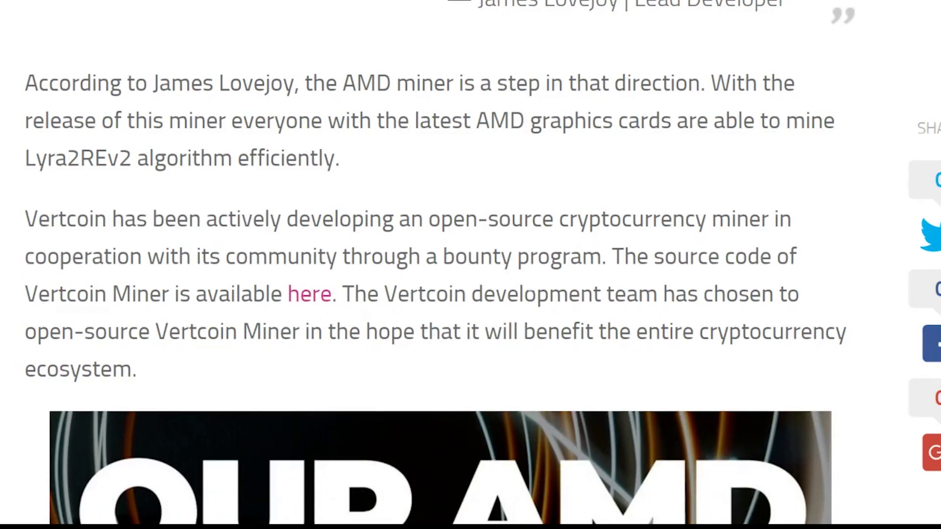
pyautogui.scroll(-10, 891, 261)
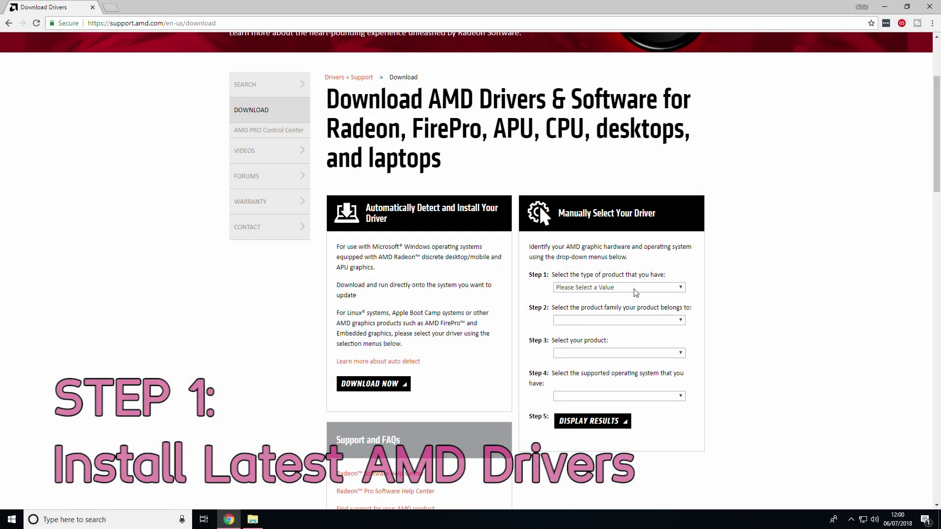
# Step: Look up the AMD driver for Desktop Graphics, Radeon R7 Series, Radeon R7 260 on Windows 10 - 64 Bit
pyautogui.click(635, 290)
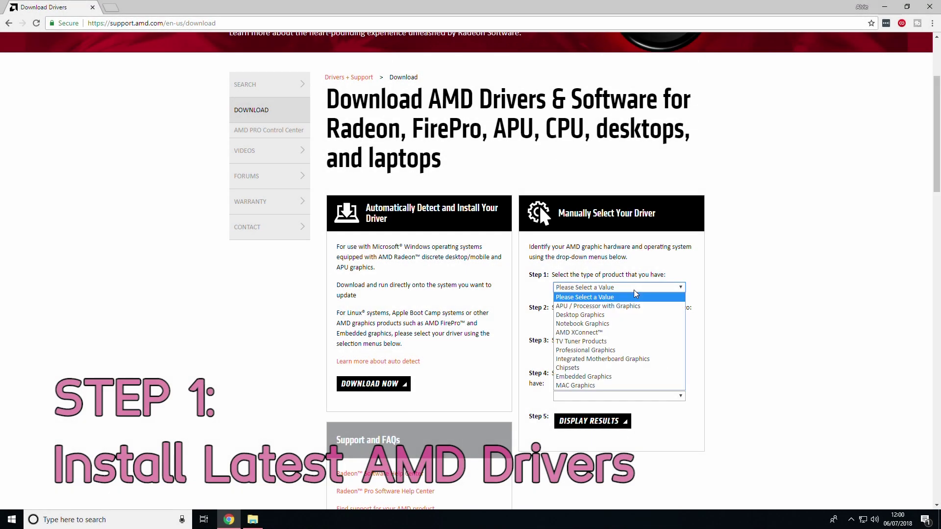
pyautogui.click(635, 315)
pyautogui.click(636, 321)
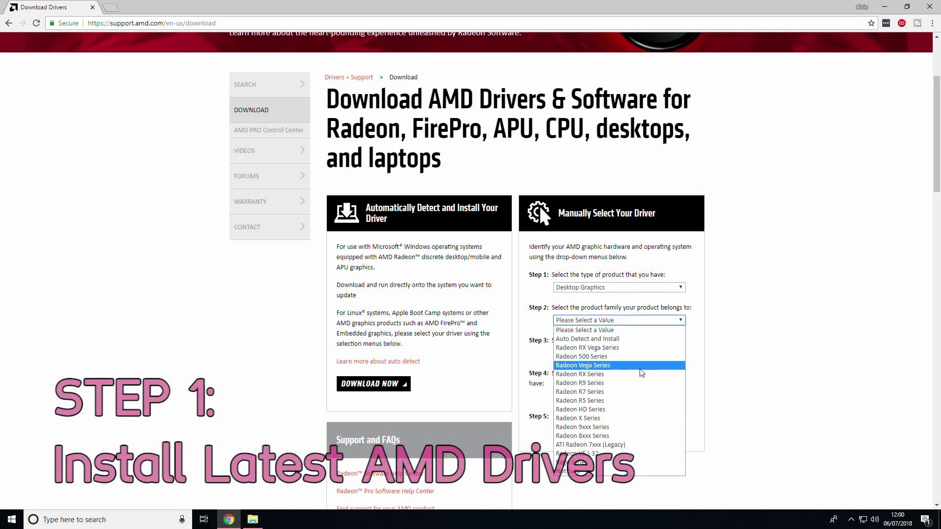
pyautogui.click(638, 392)
pyautogui.click(626, 353)
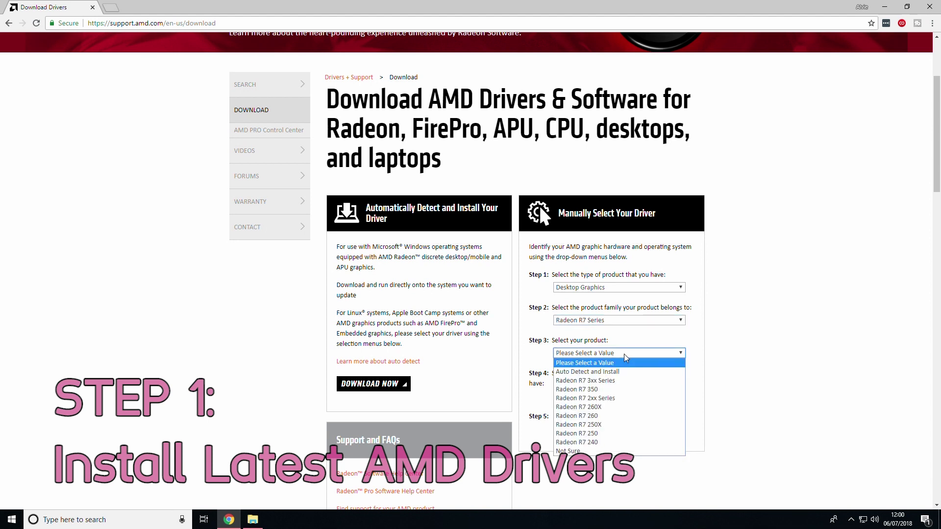
pyautogui.click(626, 416)
pyautogui.click(628, 397)
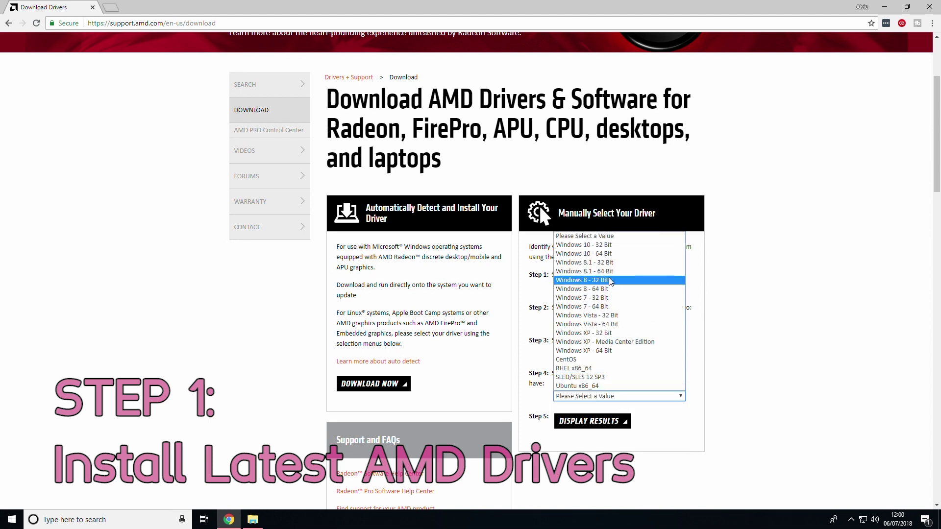
pyautogui.click(611, 253)
pyautogui.click(614, 422)
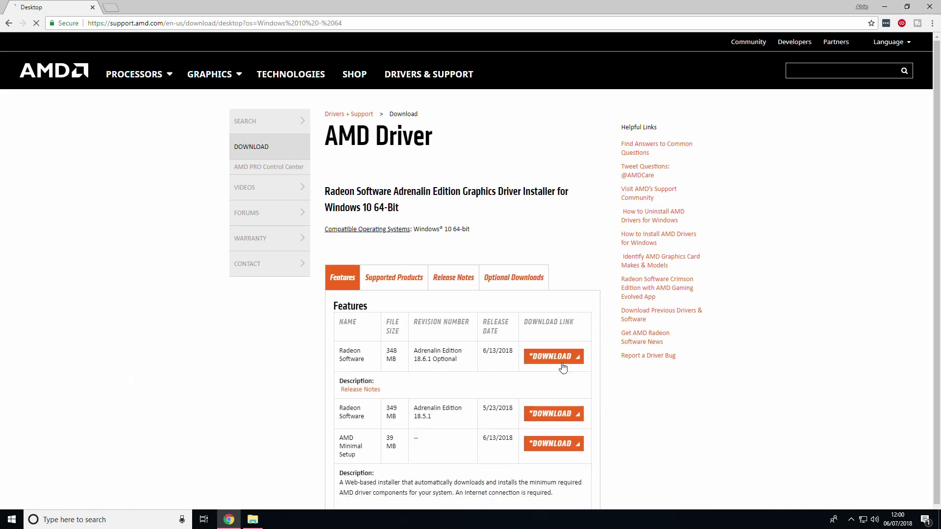
# Step: Download the Radeon Software Adrenalin Edition 18.6.1 installer into the AMD Drivers folder on HDD (D:) and dismiss the newsletter sign-up
pyautogui.click(562, 366)
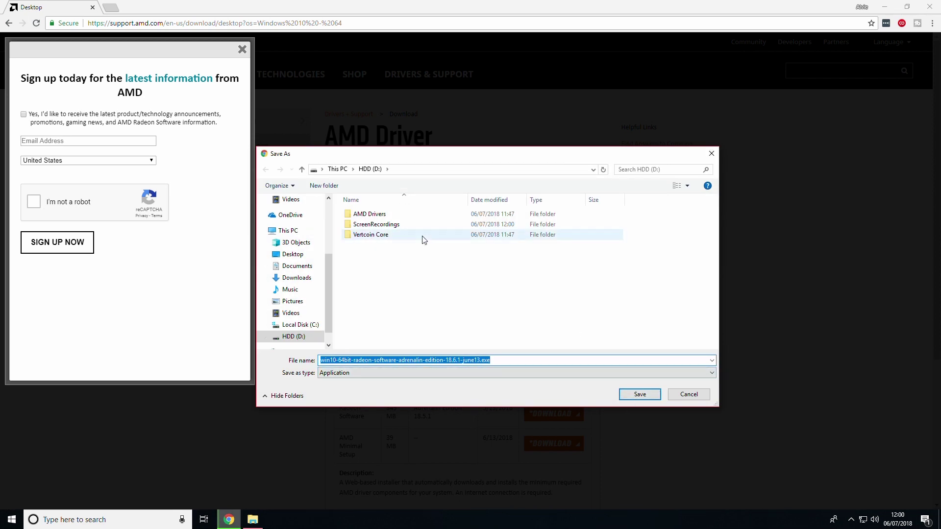
pyautogui.doubleClick(416, 214)
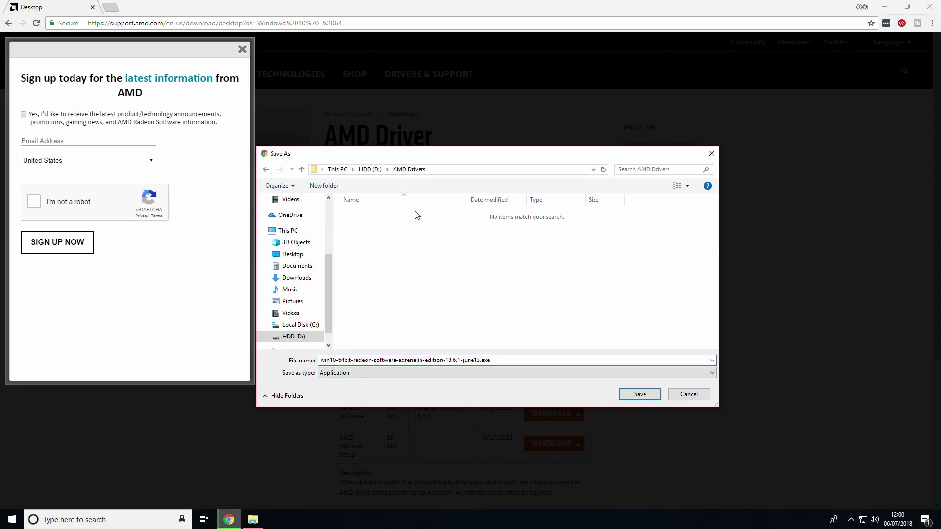
pyautogui.click(638, 395)
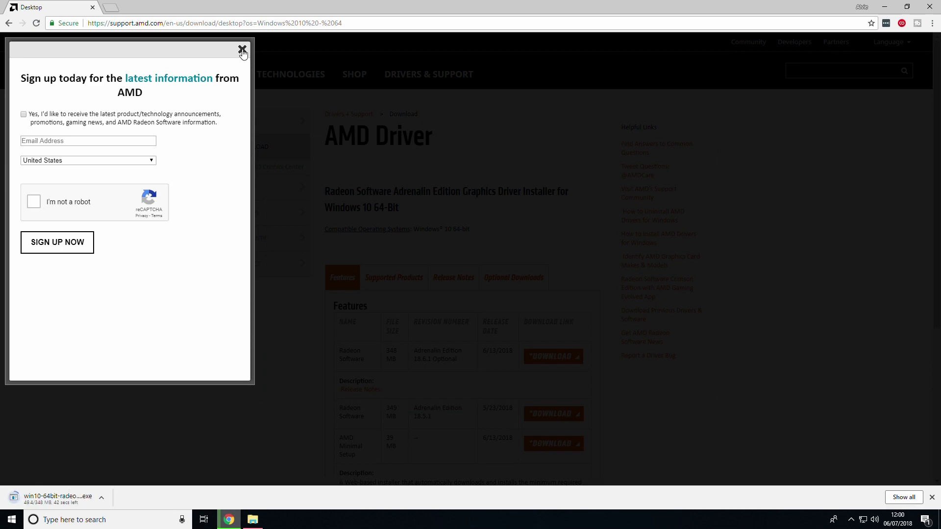
pyautogui.click(242, 51)
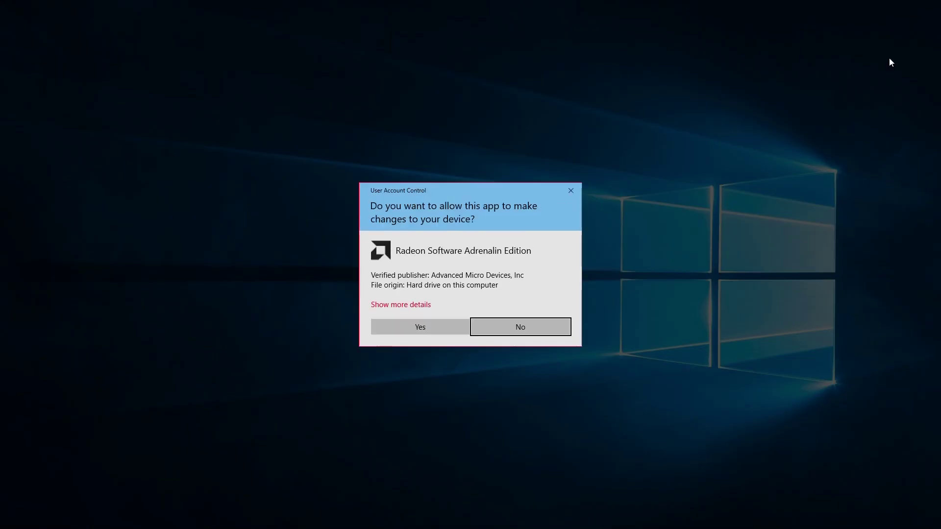
# Step: Allow the Radeon Software installer to make changes, keep its default destination folder, and install the AMD driver
pyautogui.click(406, 328)
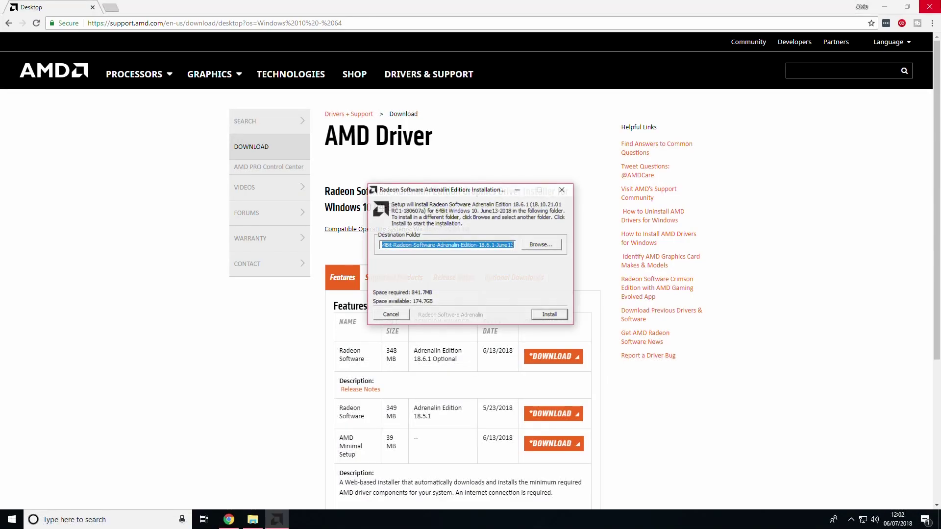
pyautogui.click(549, 315)
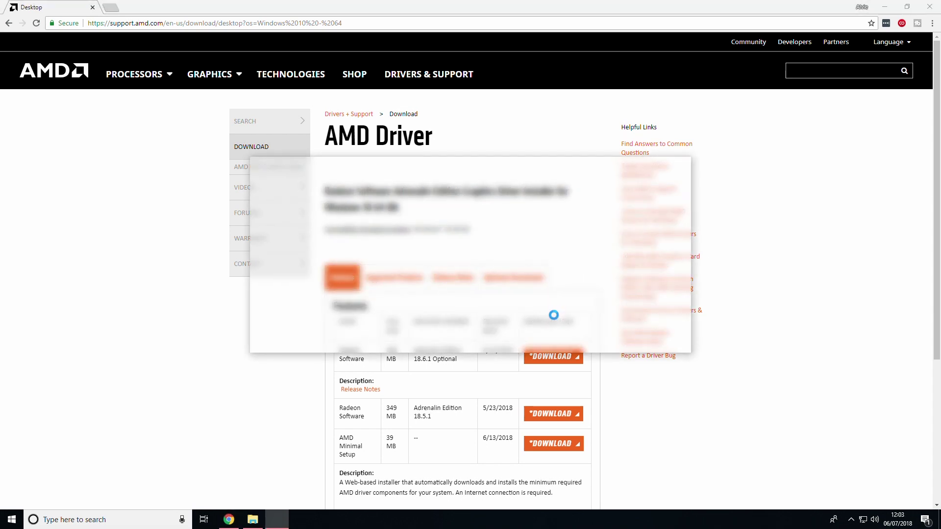
pyautogui.click(439, 344)
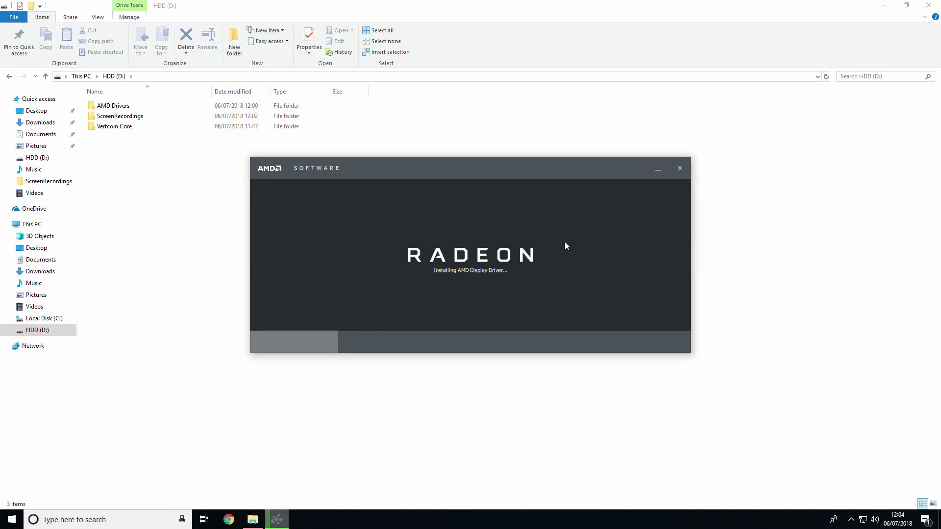
pyautogui.click(670, 341)
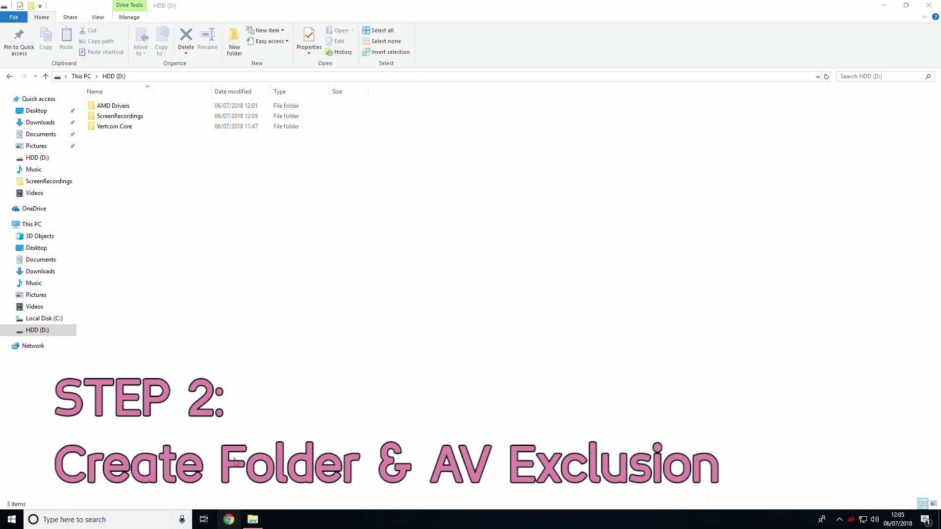
# Step: Create a folder named AMD Miner on the HDD (D:) drive
pyautogui.click(239, 328)
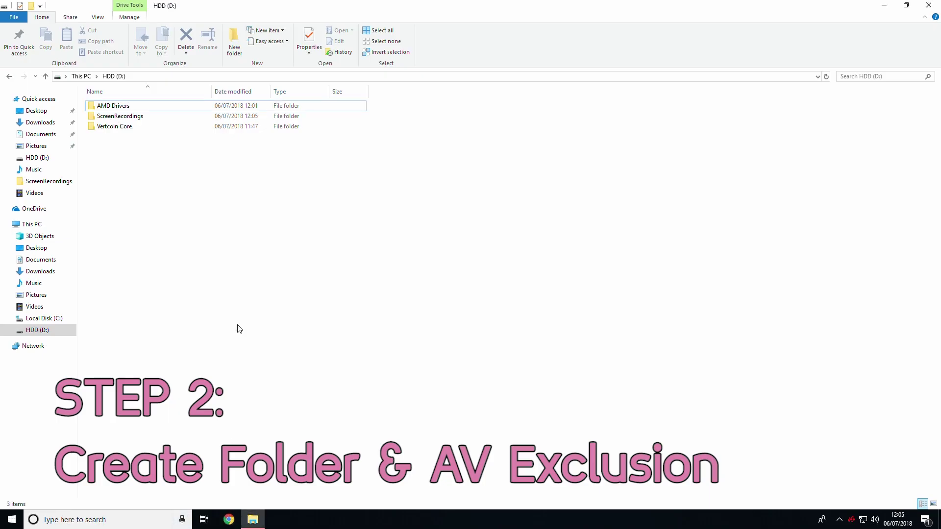
pyautogui.hotkey('ctrl', 'shift', 'n')
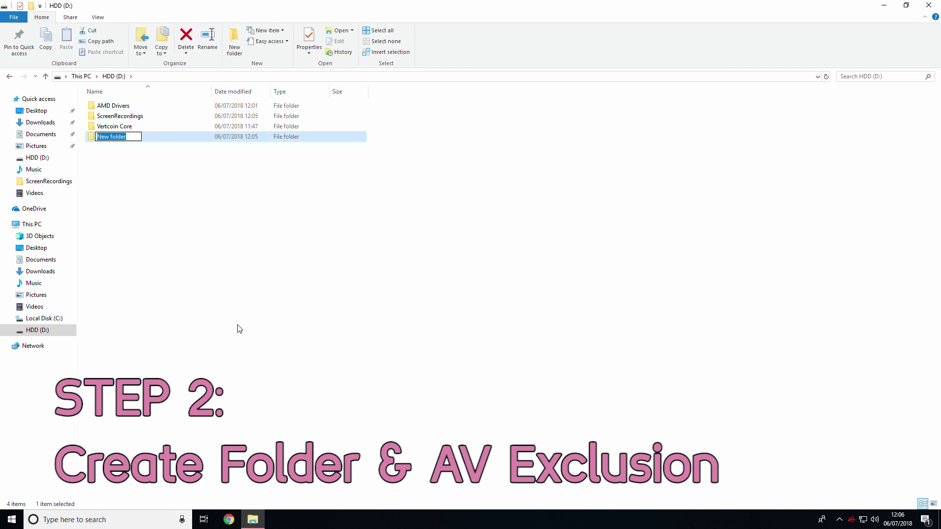
pyautogui.write('lyc')
pyautogui.write('AMD')
pyautogui.write(' Miner')
pyautogui.click(181, 184)
pyautogui.doubleClick(150, 141)
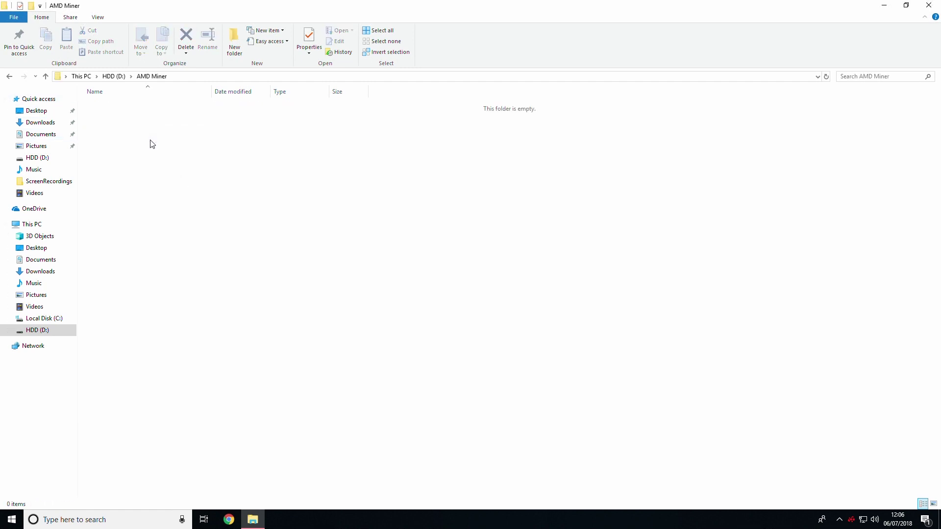
pyautogui.click(113, 76)
# Step: Switch to Windows Defender Security Center
pyautogui.click(851, 520)
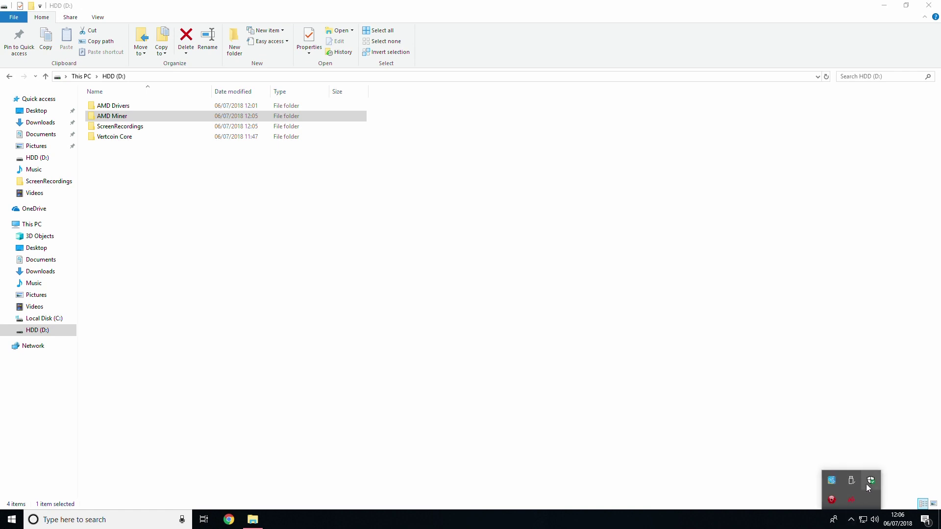
pyautogui.rightClick(832, 500)
pyautogui.click(875, 473)
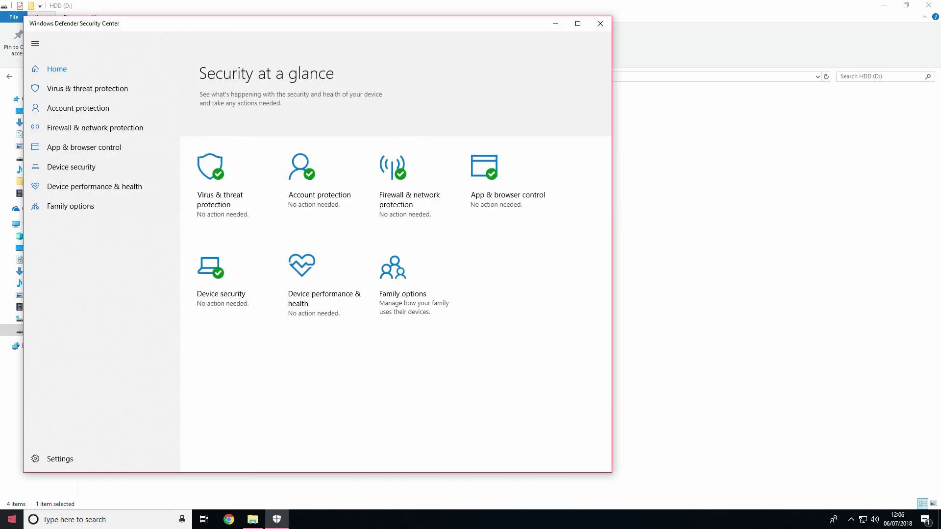
pyautogui.rightClick(12, 520)
pyautogui.click(158, 433)
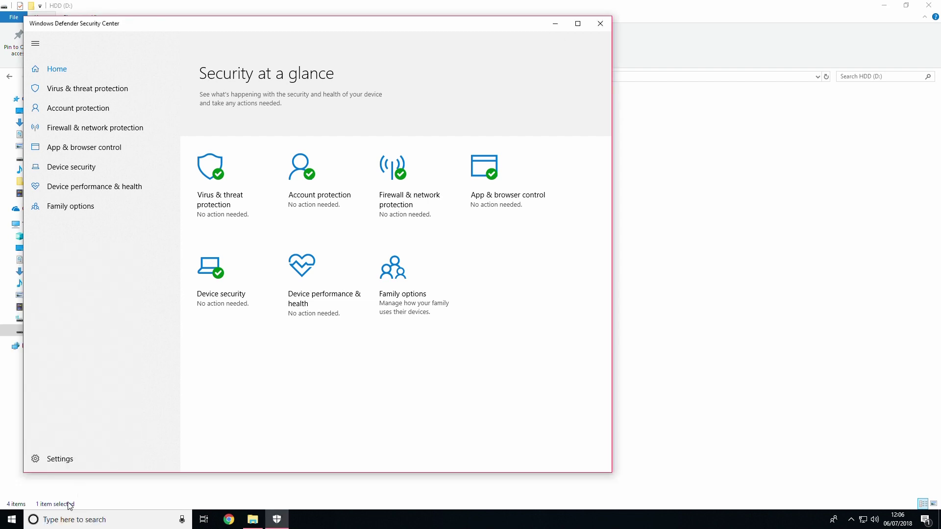
pyautogui.click(11, 519)
pyautogui.click(507, 343)
# Step: Go to the virus and threat protection settings of Windows Defender
pyautogui.click(59, 459)
pyautogui.scroll(-1, 338, 300)
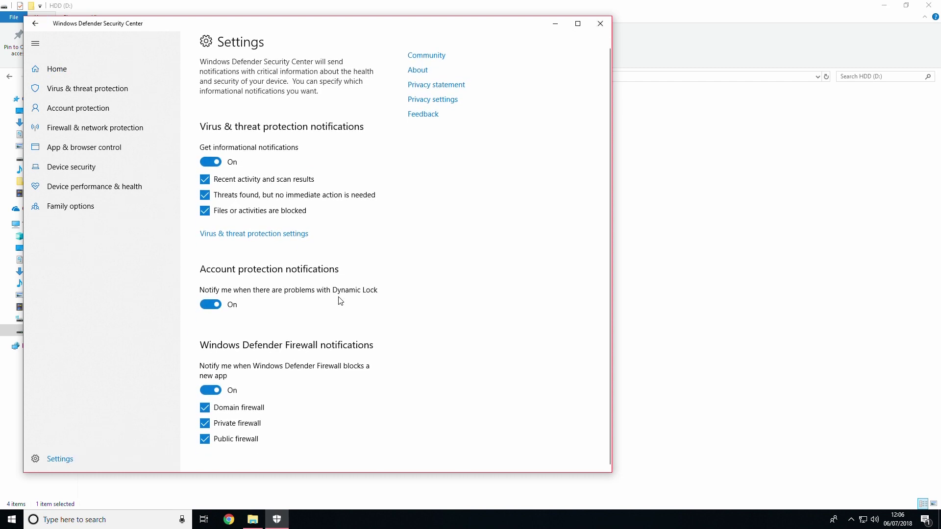
pyautogui.scroll(1, 333, 303)
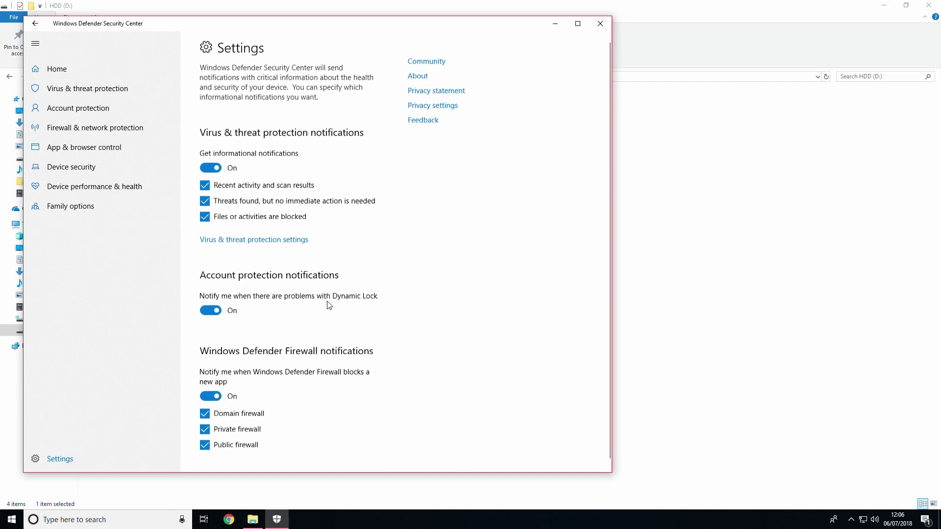
pyautogui.click(285, 244)
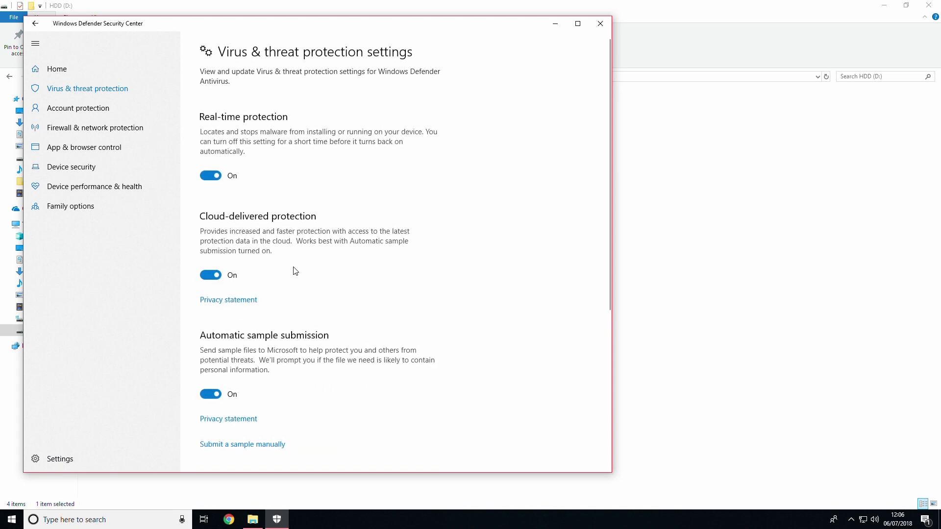
# Step: Add the AMD Miner folder on HDD (D:) as a folder exclusion from Windows Defender Antivirus scans
pyautogui.scroll(-5, 294, 273)
pyautogui.click(266, 361)
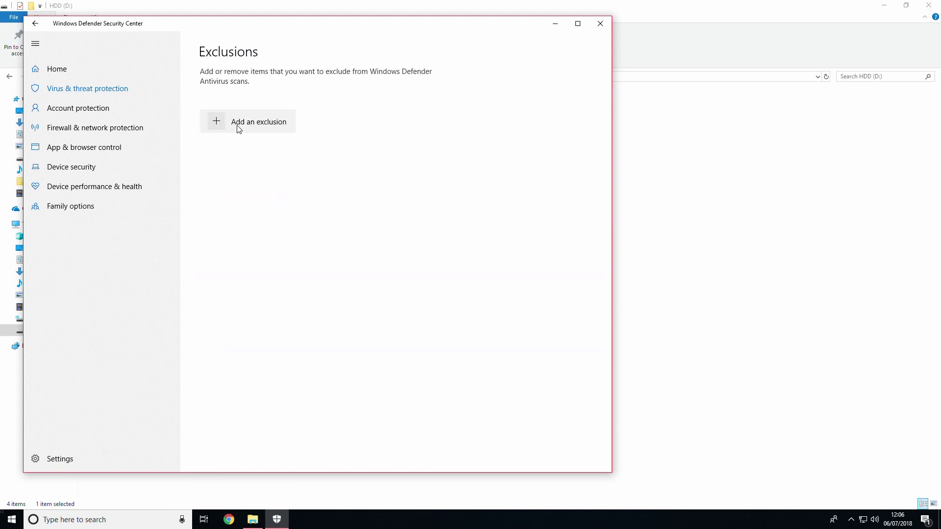
pyautogui.click(237, 125)
pyautogui.click(240, 163)
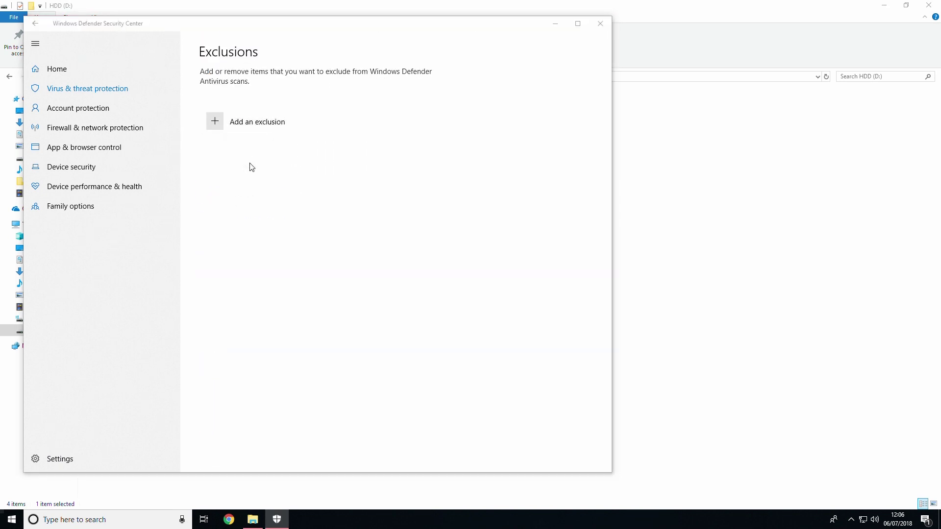
pyautogui.click(156, 93)
pyautogui.click(406, 264)
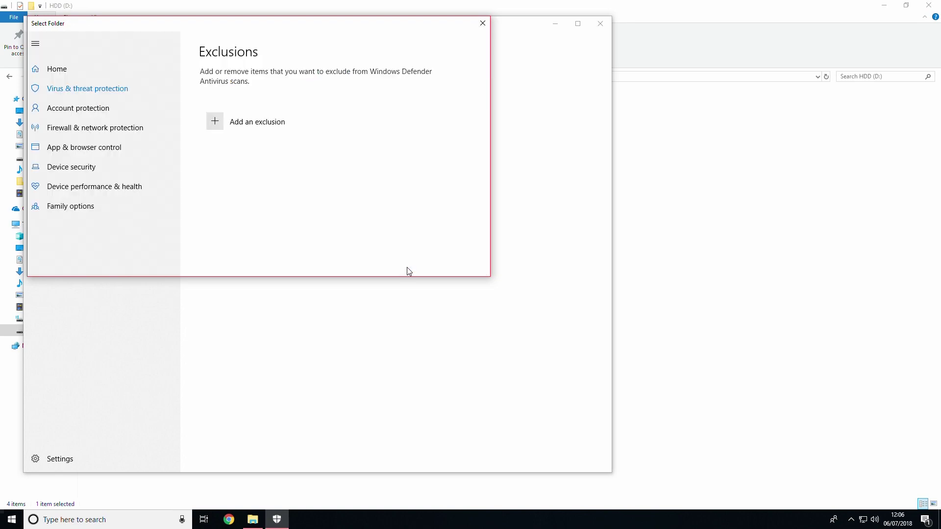
pyautogui.click(432, 321)
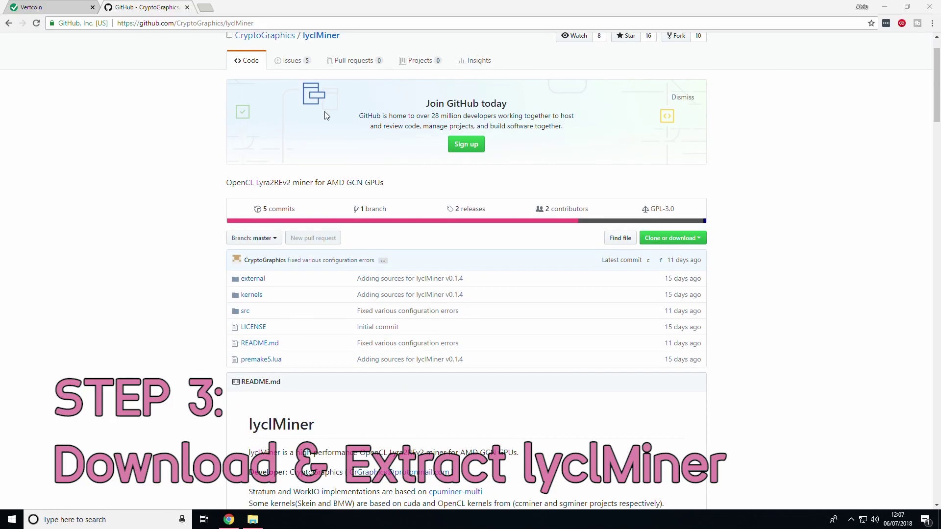
# Step: Examine the lyclMiner GitHub repository's description and its README sections on supported hardware, supported platforms and downloads
pyautogui.scroll(1, 328, 94)
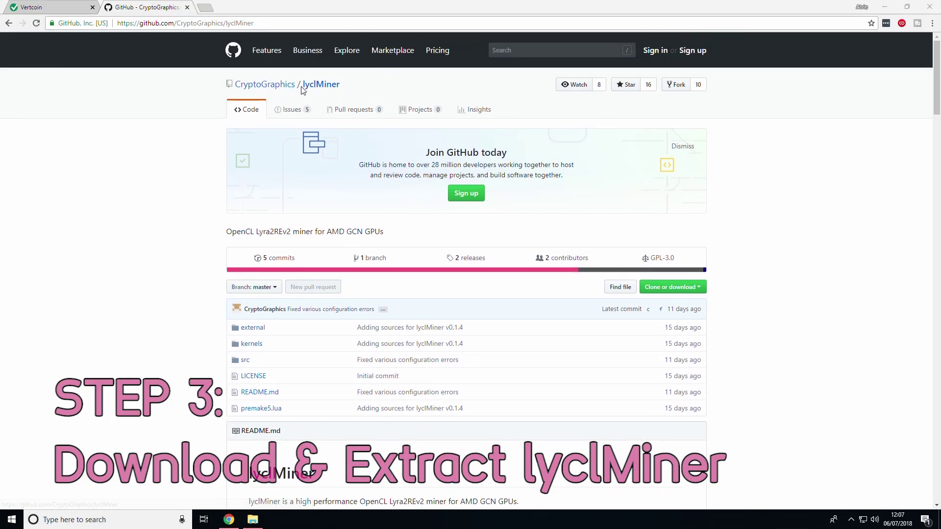
pyautogui.moveTo(302, 86); pyautogui.dragTo(309, 85)
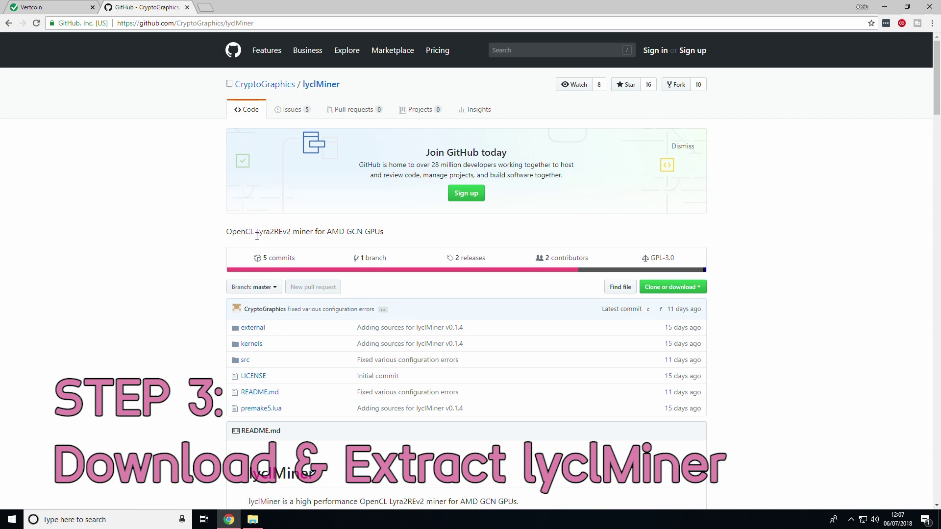
pyautogui.moveTo(256, 232); pyautogui.dragTo(294, 236)
pyautogui.click(294, 233)
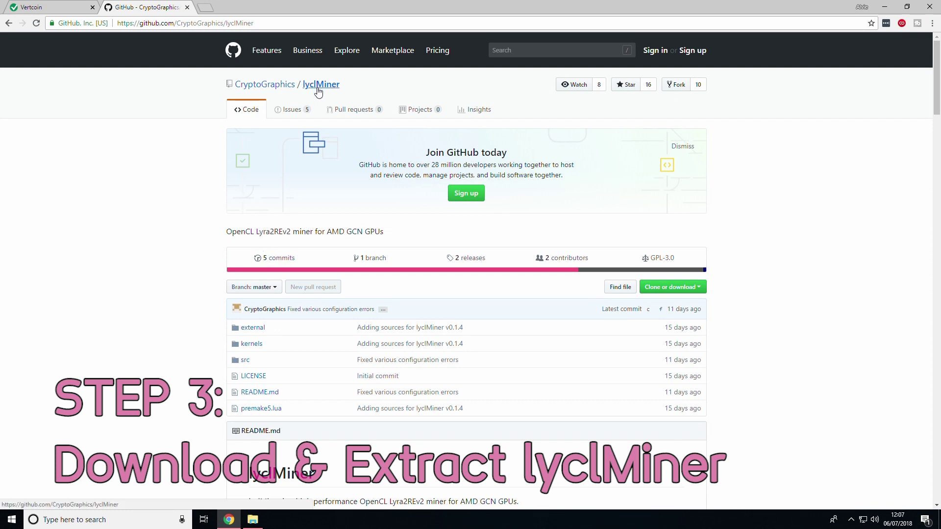
pyautogui.moveTo(319, 88); pyautogui.dragTo(314, 89)
pyautogui.moveTo(227, 232); pyautogui.dragTo(240, 237)
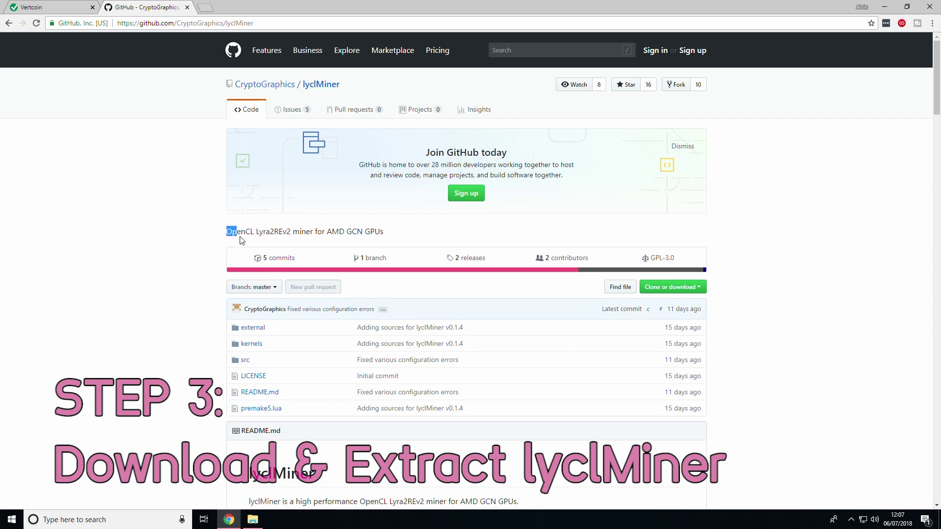
pyautogui.click(256, 235)
pyautogui.scroll(-6, 282, 290)
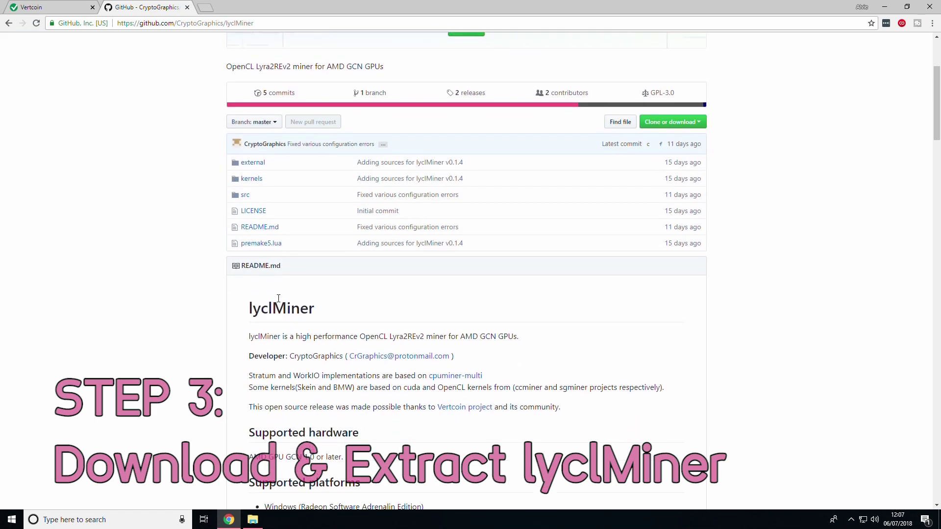
pyautogui.scroll(-8, 369, 230)
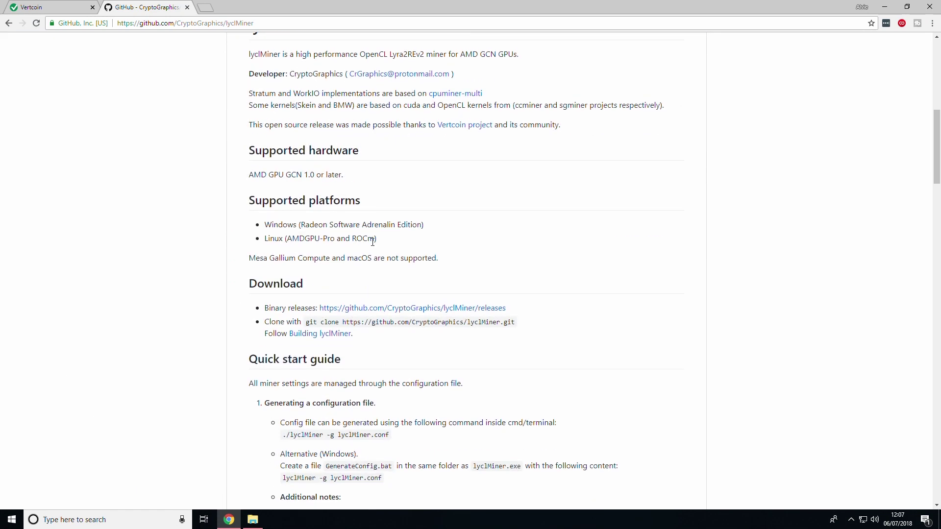
# Step: Open the lyclMiner binary releases page from the README's download section in a new browser tab
pyautogui.scroll(-5, 345, 297)
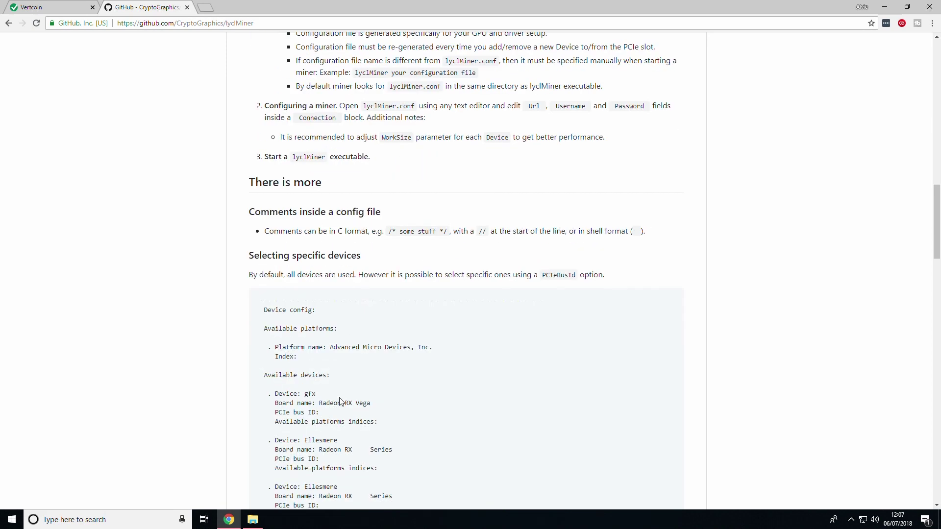
pyautogui.scroll(9, 377, 266)
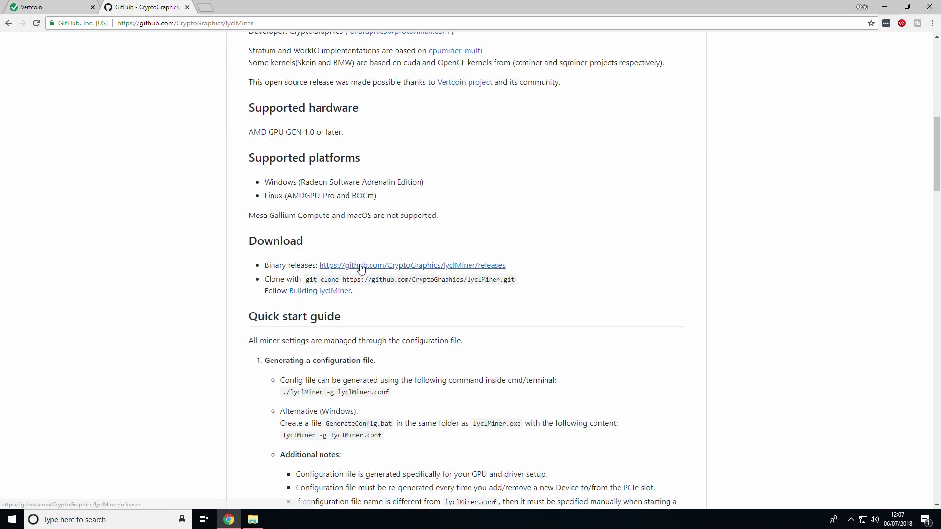
pyautogui.moveTo(360, 266); pyautogui.dragTo(346, 10)
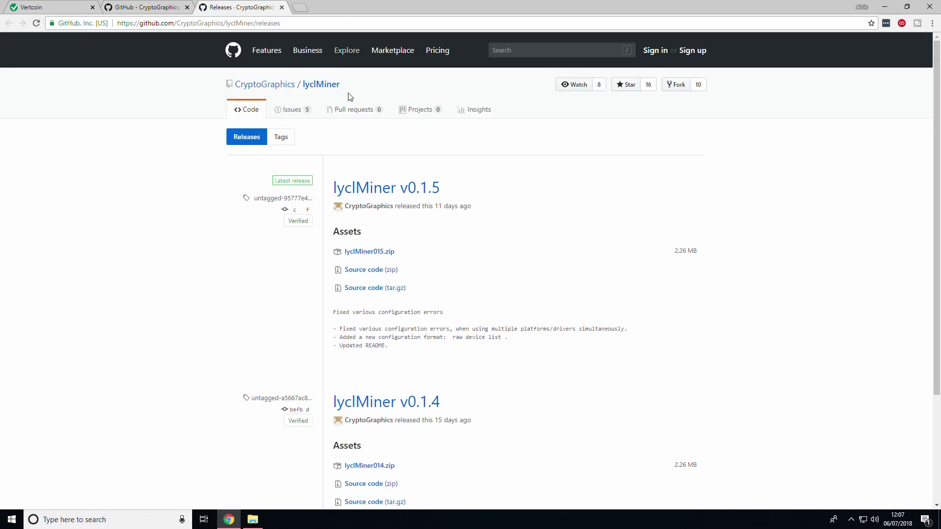
# Step: Download lyclMiner015.zip from the lyclMiner v0.1.5 release into the AMD Miner folder on HDD (D:)
pyautogui.click(384, 253)
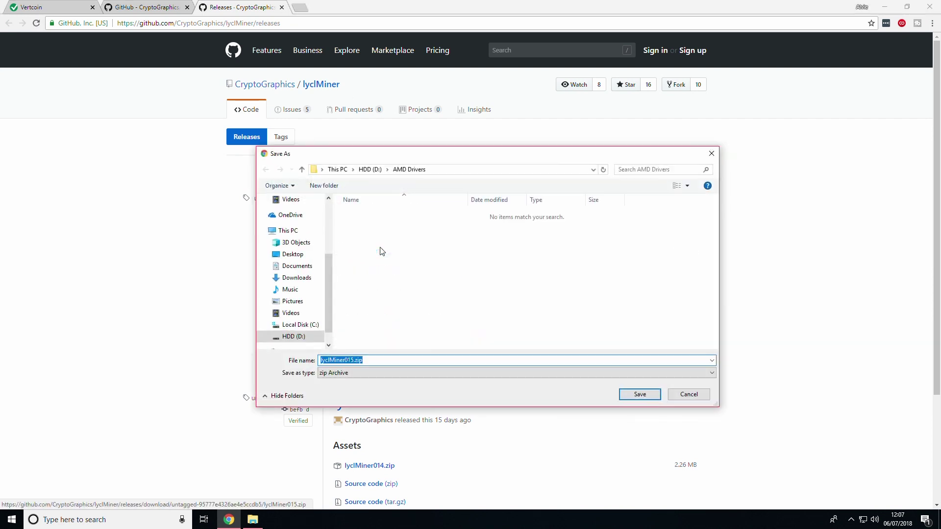
pyautogui.click(371, 170)
pyautogui.click(371, 225)
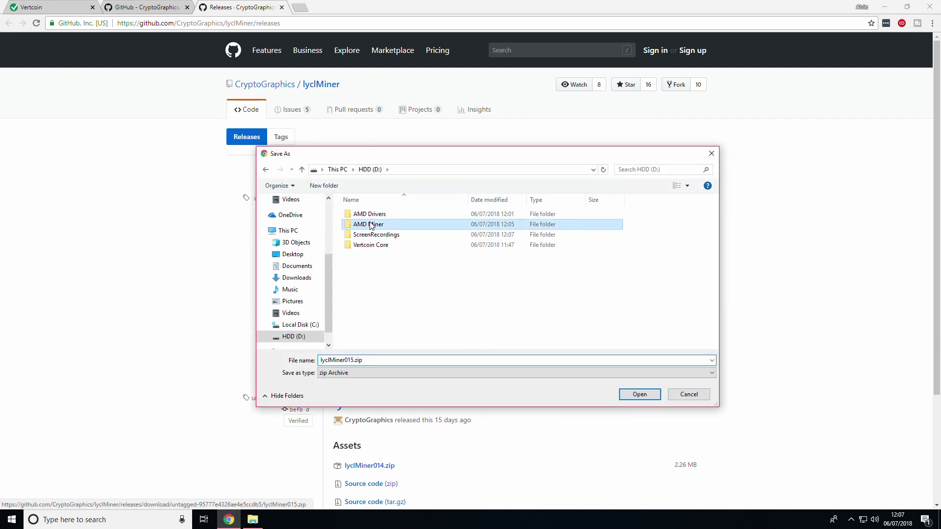
pyautogui.doubleClick(371, 225)
pyautogui.click(642, 395)
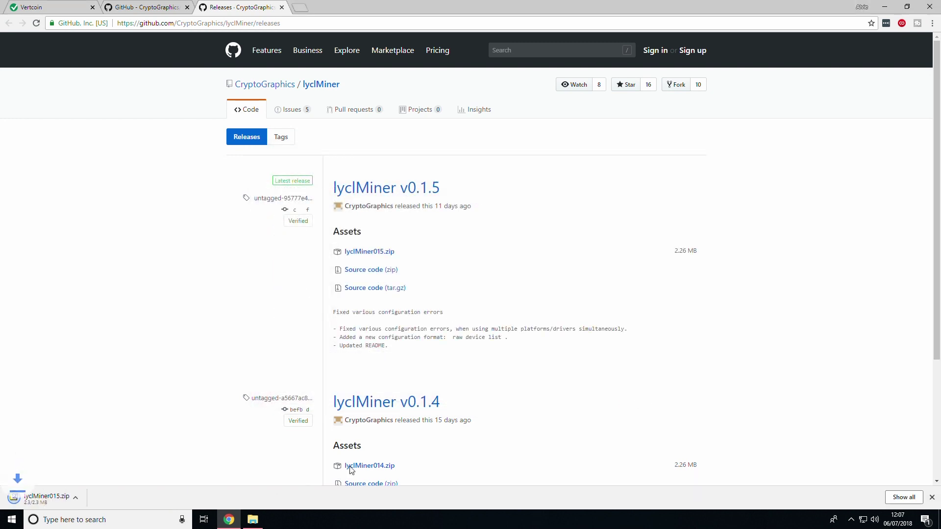
# Step: In File Explorer, extract lyclMiner015.zip with 7-Zip into a lyclMiner015 subfolder of AMD Miner and open that subfolder
pyautogui.click(253, 520)
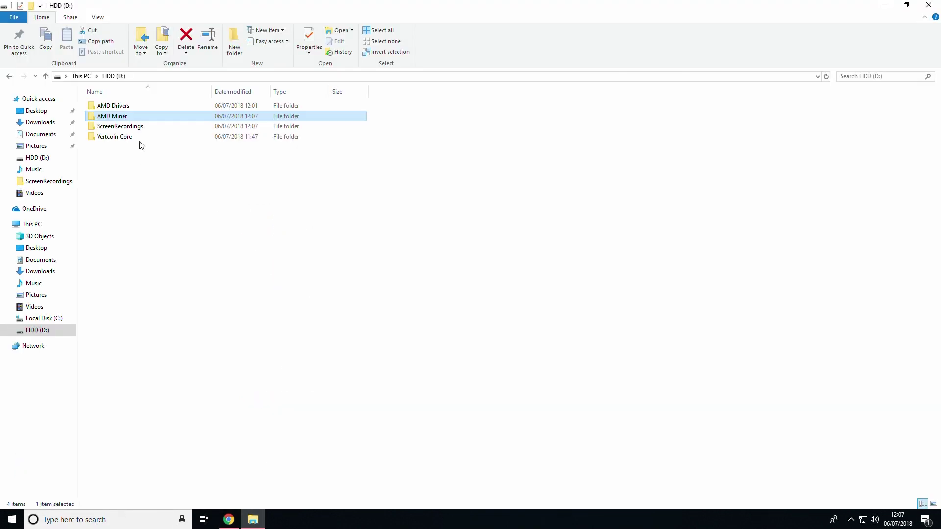
pyautogui.doubleClick(139, 115)
pyautogui.click(138, 105)
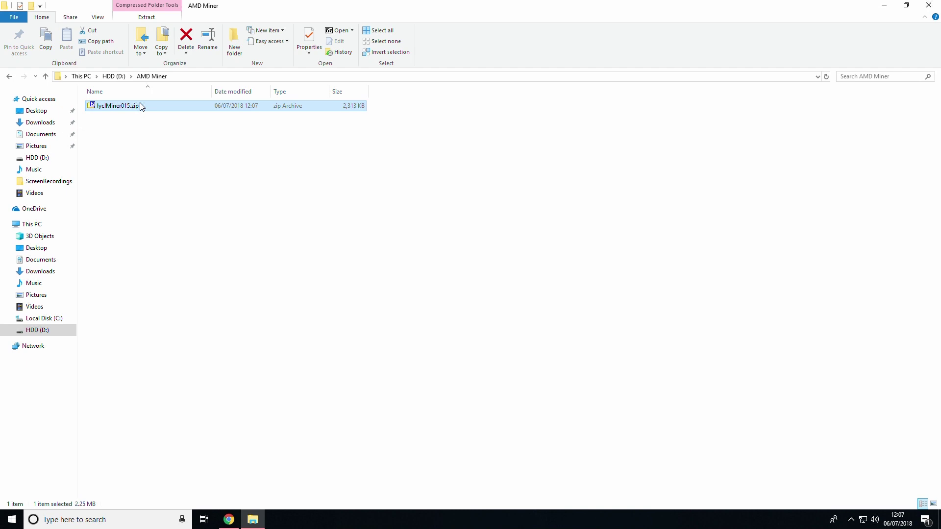
pyautogui.click(146, 18)
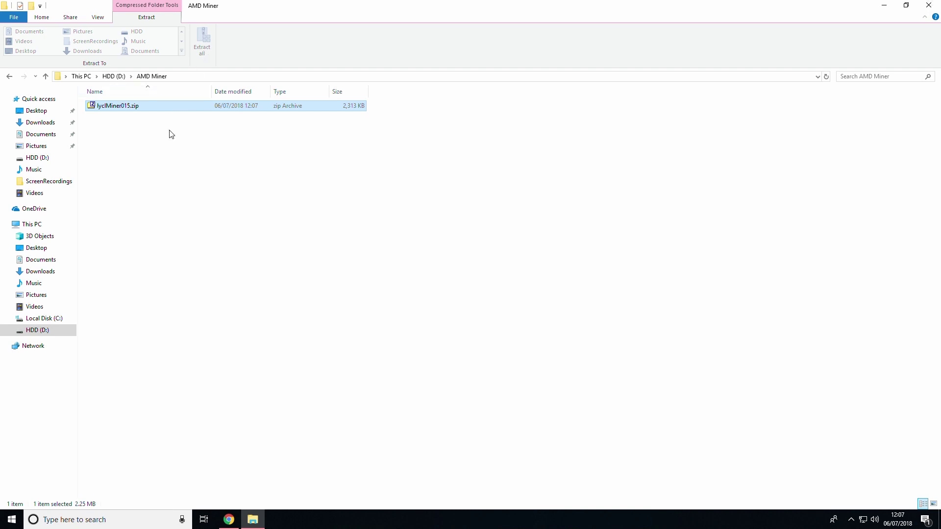
pyautogui.rightClick(219, 109)
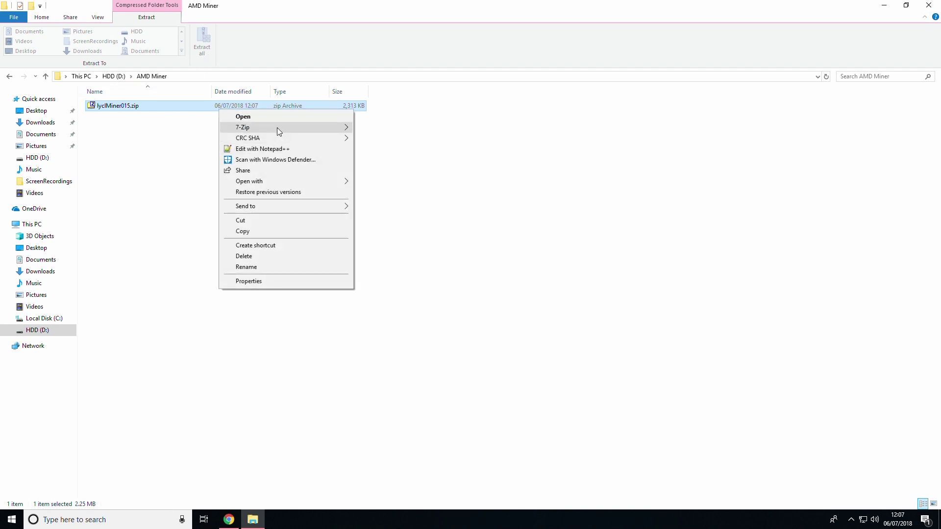
pyautogui.moveTo(277, 127)
pyautogui.click(417, 160)
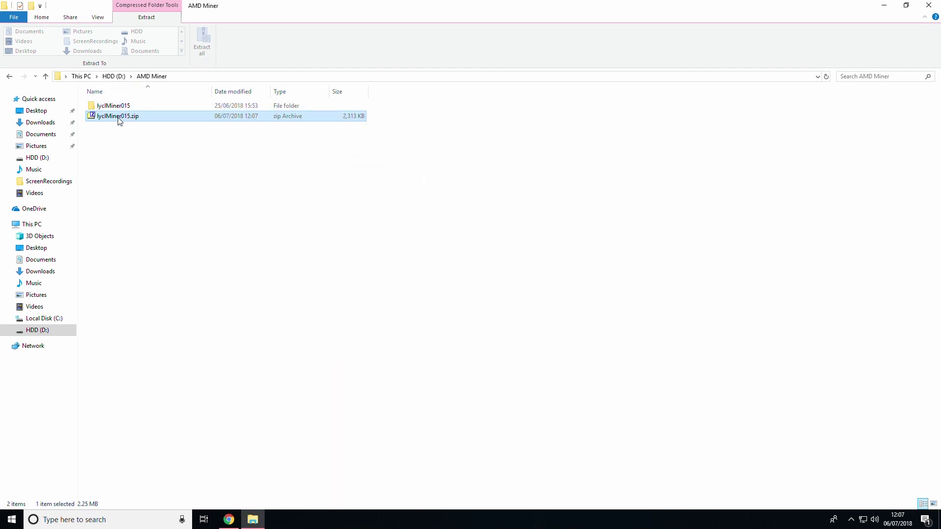
pyautogui.click(136, 136)
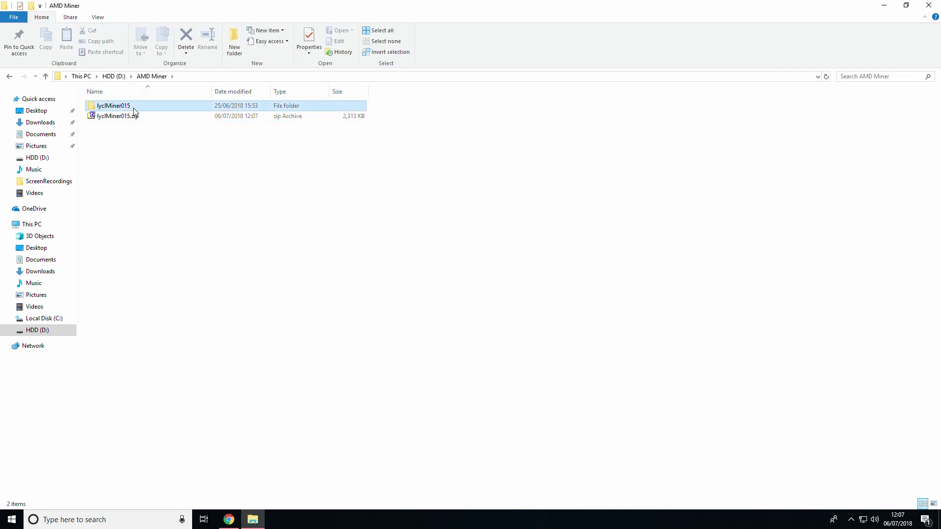
pyautogui.doubleClick(113, 105)
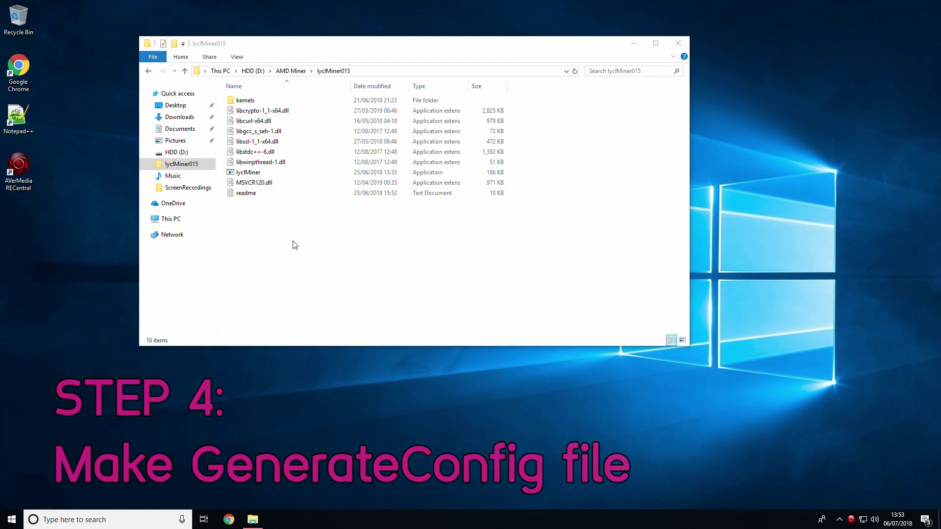
# Step: Create a new text document named genconf.bat in the lyclMiner015 folder
pyautogui.rightClick(293, 242)
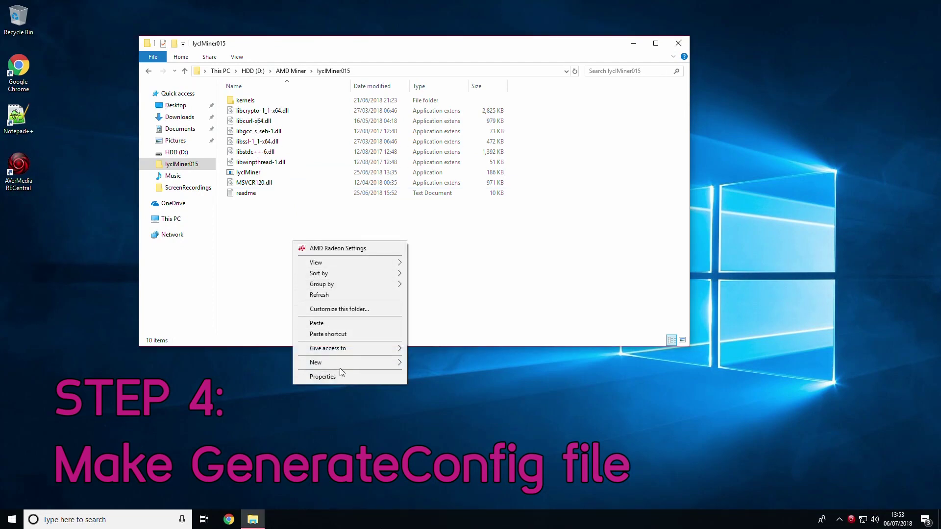
pyautogui.moveTo(340, 363)
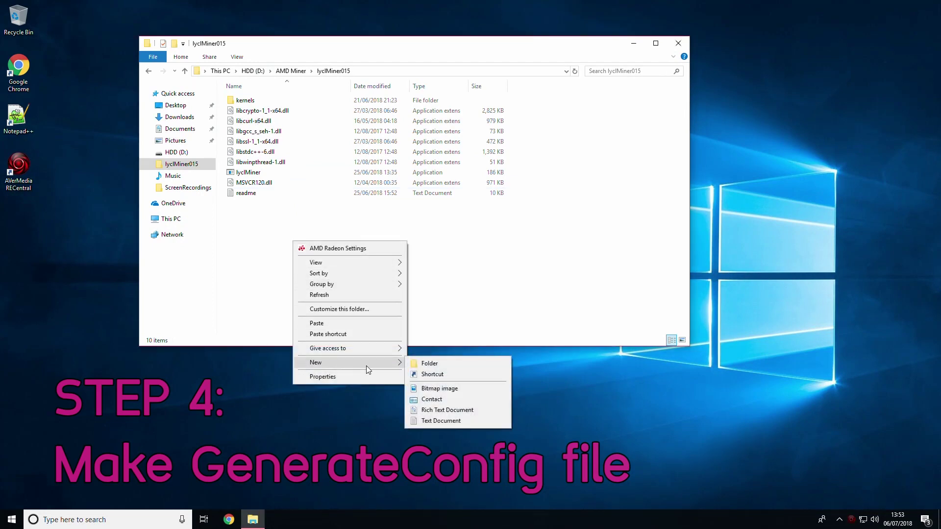
pyautogui.click(450, 423)
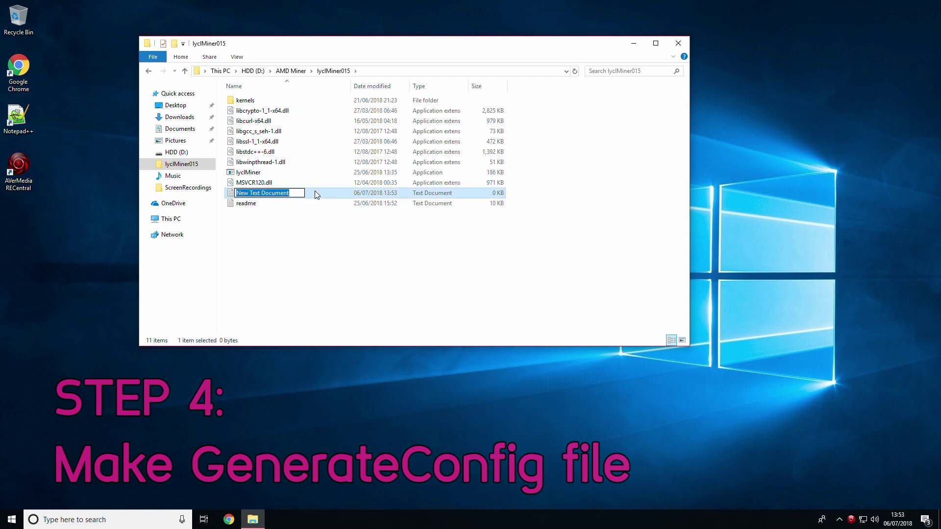
pyautogui.write('g')
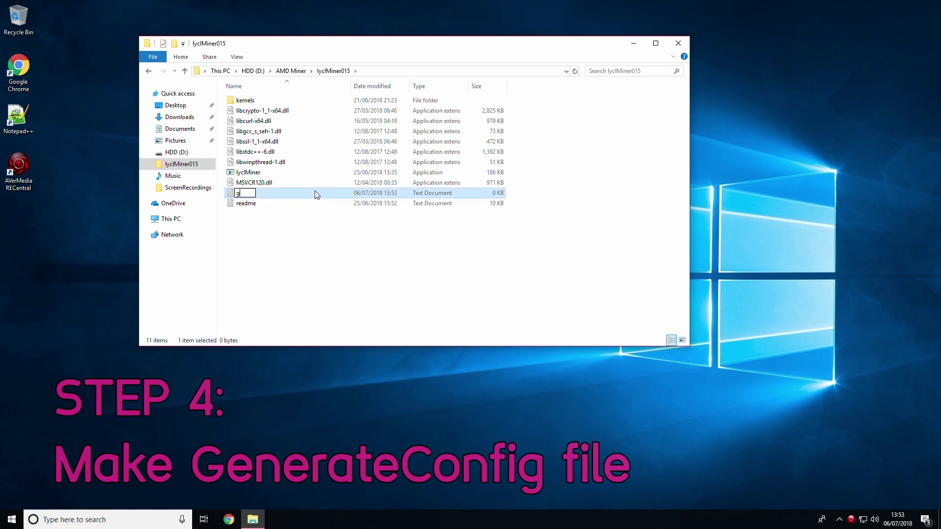
pyautogui.write('enconf.bat')
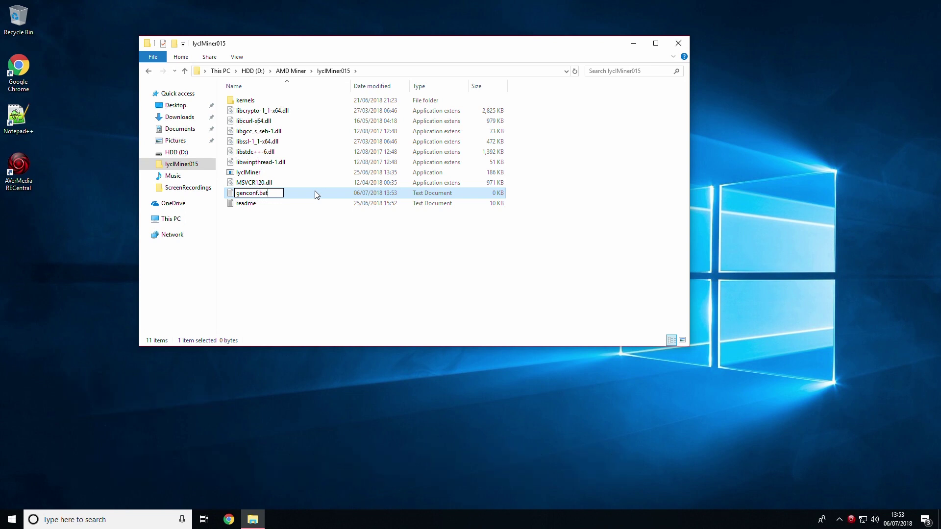
pyautogui.click(322, 250)
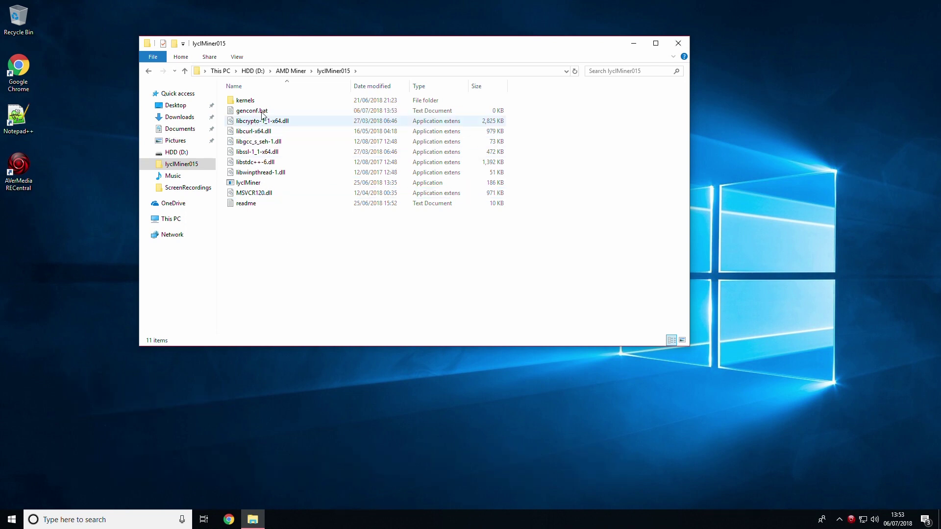
# Step: Turn on the display of file name extensions in the lyclMiner015 folder
pyautogui.click(316, 113)
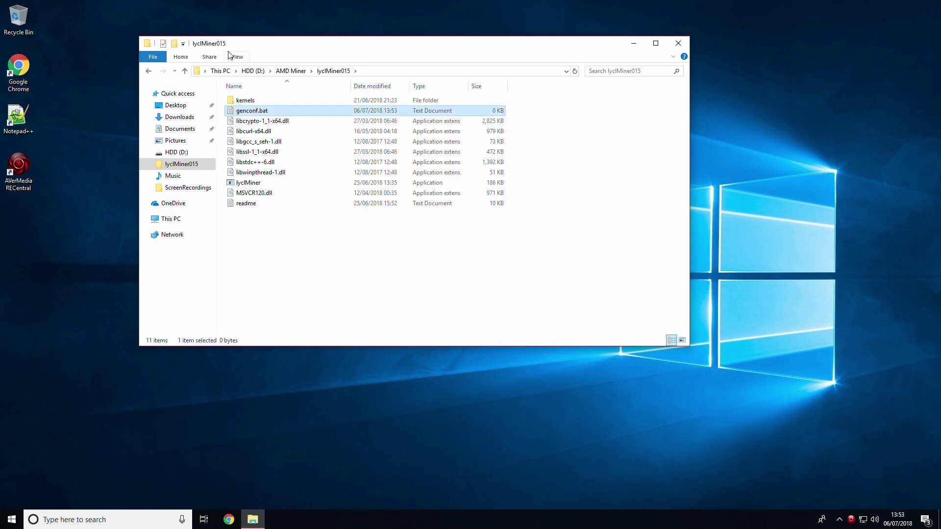
pyautogui.click(239, 58)
pyautogui.click(527, 83)
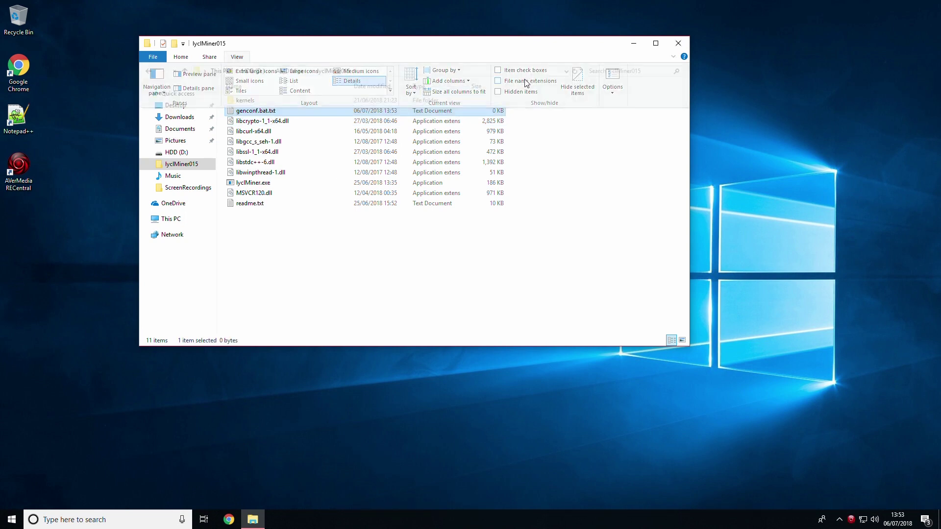
# Step: Rename genconf.bat.txt to genconf.bat by removing the .txt extension, and accept the extension change
pyautogui.rightClick(280, 115)
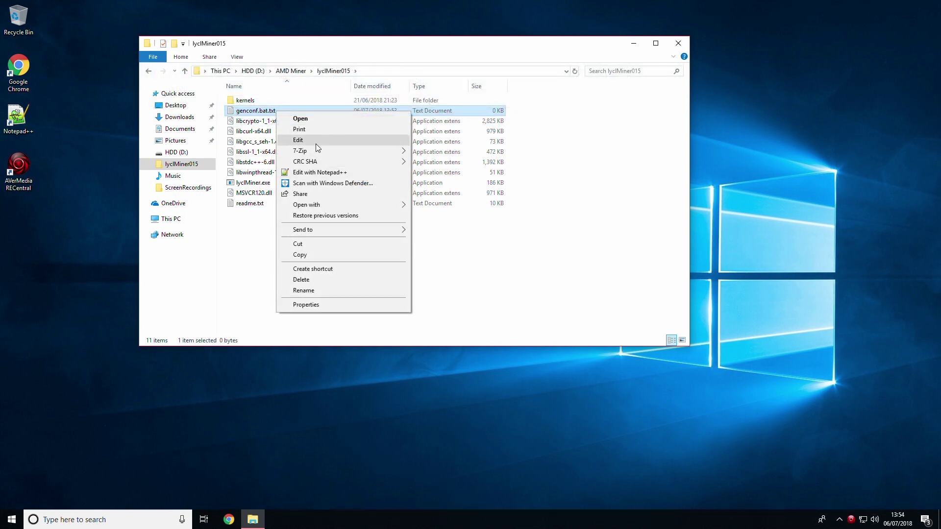
pyautogui.click(330, 290)
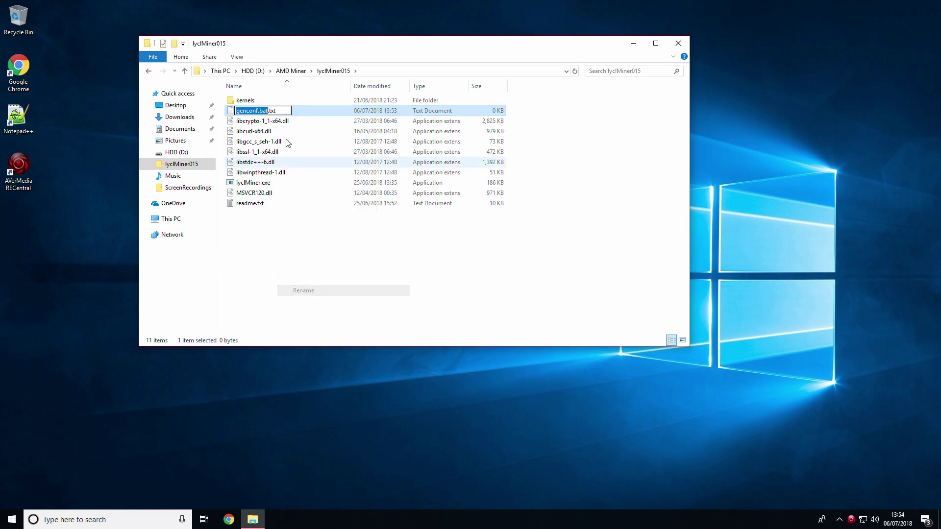
pyautogui.click(286, 110)
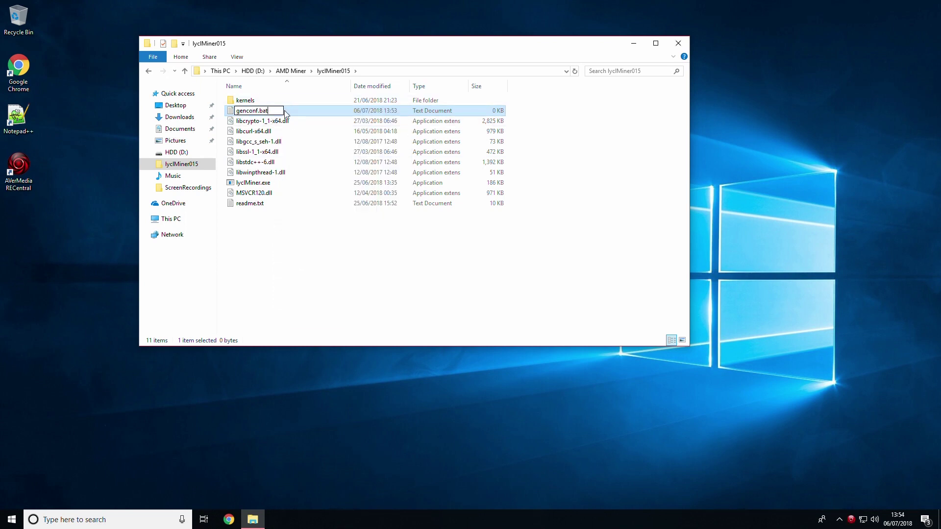
pyautogui.click(323, 268)
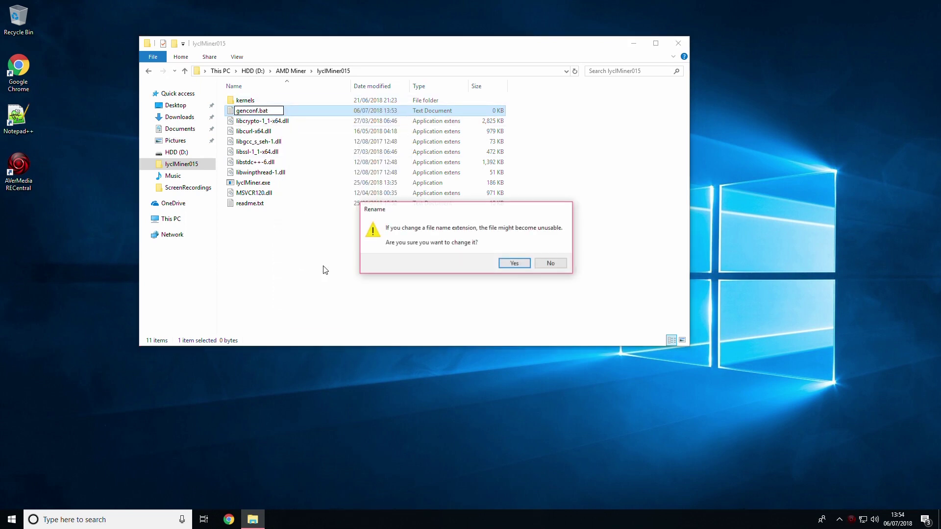
pyautogui.click(515, 264)
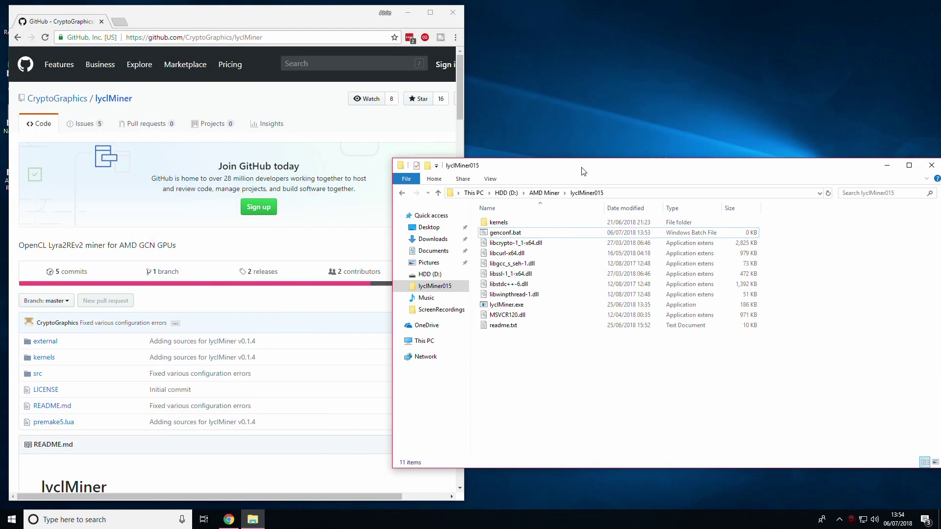
# Step: Copy the Windows command "lyclMiner -g lyclMiner.conf" from the quick start guide on the lyclMiner GitHub page
pyautogui.moveTo(585, 103); pyautogui.dragTo(543, 136)
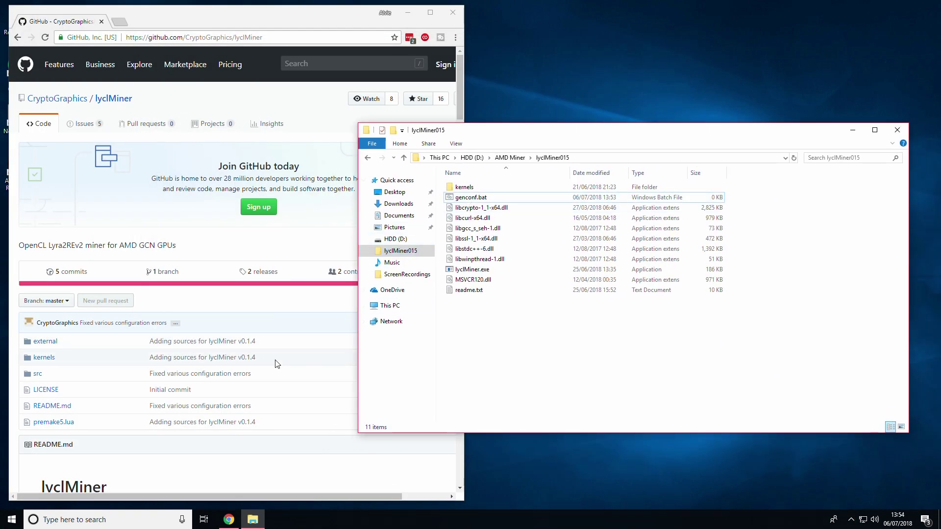
pyautogui.scroll(-13, 277, 364)
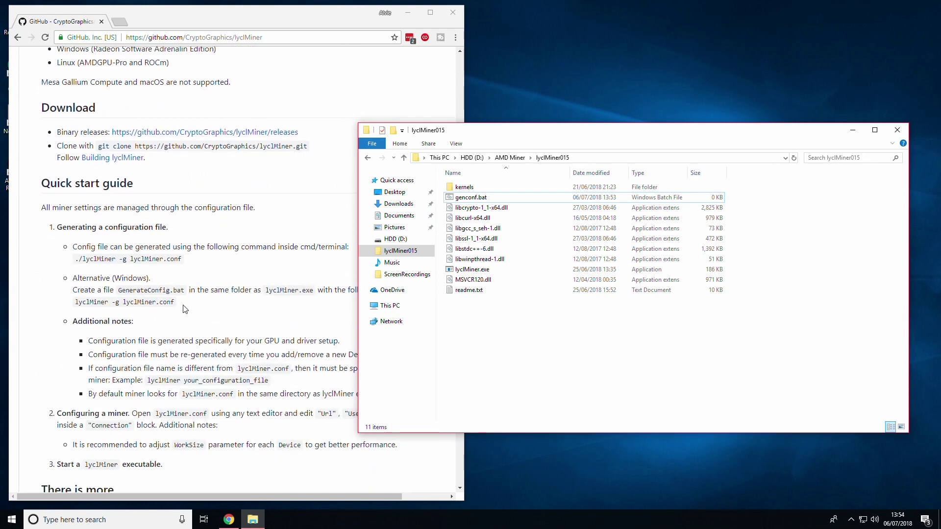
pyautogui.moveTo(185, 309); pyautogui.dragTo(70, 305)
pyautogui.hotkey('ctrl', 'c')
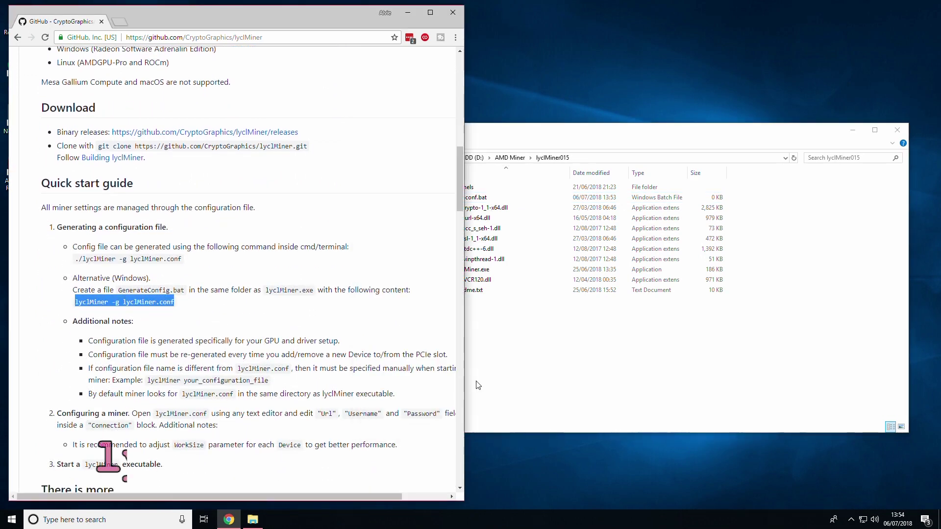
# Step: Edit genconf.bat in Notepad to contain the copied command "lyclMiner -g lyclMiner.conf", then save and close it
pyautogui.click(531, 372)
pyautogui.click(464, 201)
pyautogui.rightClick(465, 204)
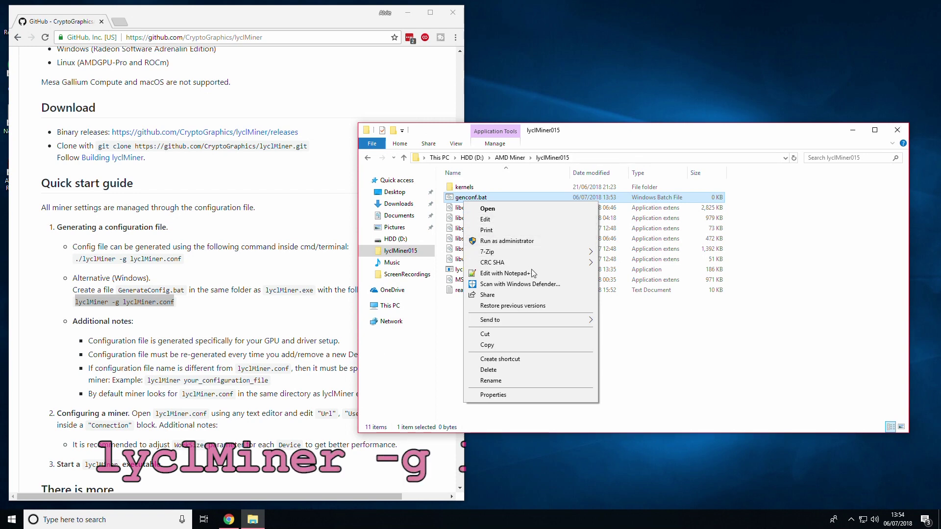
pyautogui.click(517, 221)
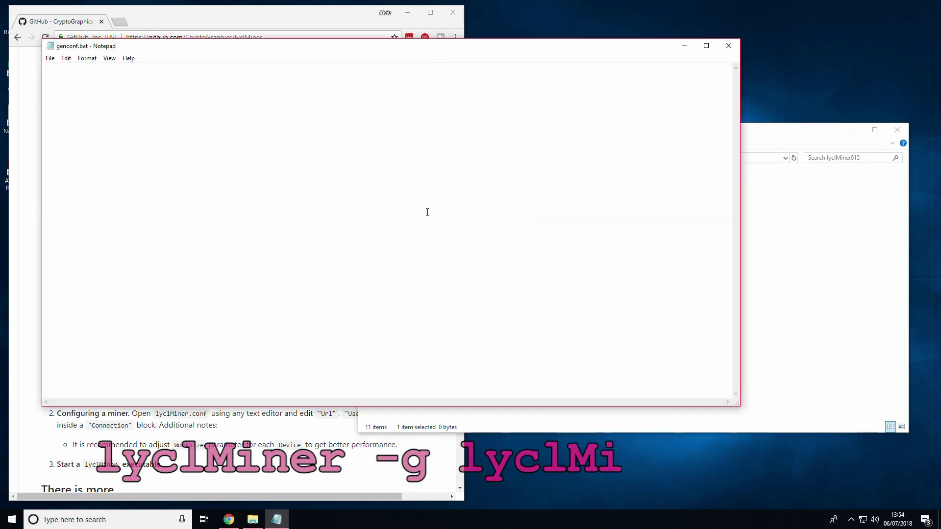
pyautogui.hotkey('ctrl', 'v')
pyautogui.click(54, 59)
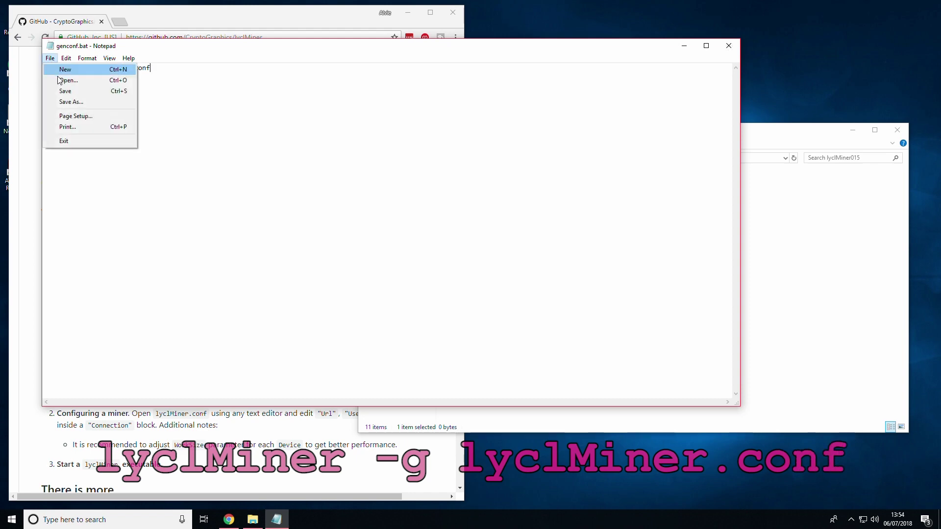
pyautogui.click(69, 90)
pyautogui.click(728, 45)
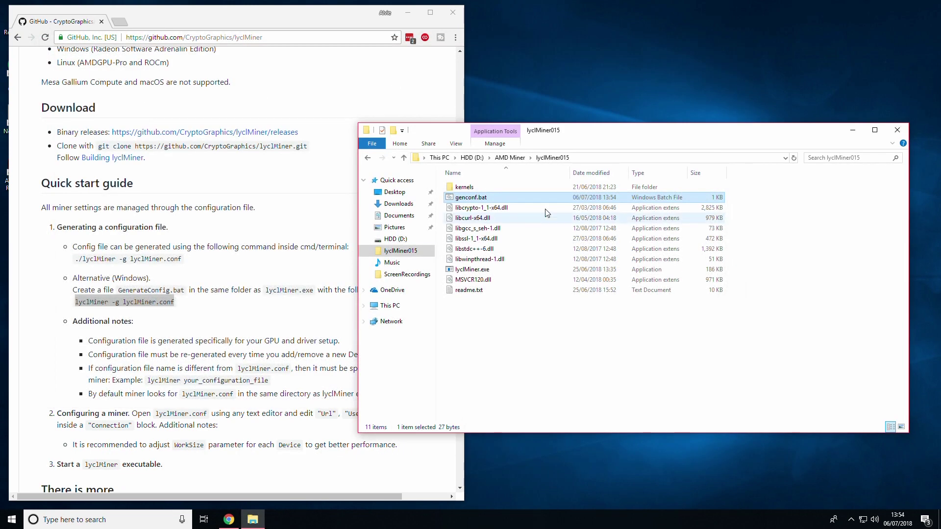
# Step: Run genconf.bat to generate the miner's configuration file, and select lyclMiner.conf in the lyclMiner015 folder
pyautogui.doubleClick(484, 201)
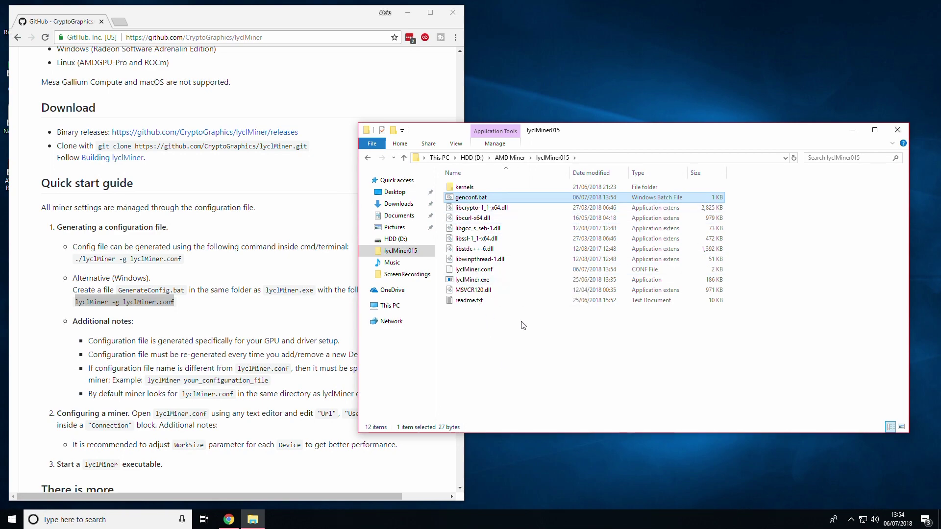
pyautogui.click(544, 270)
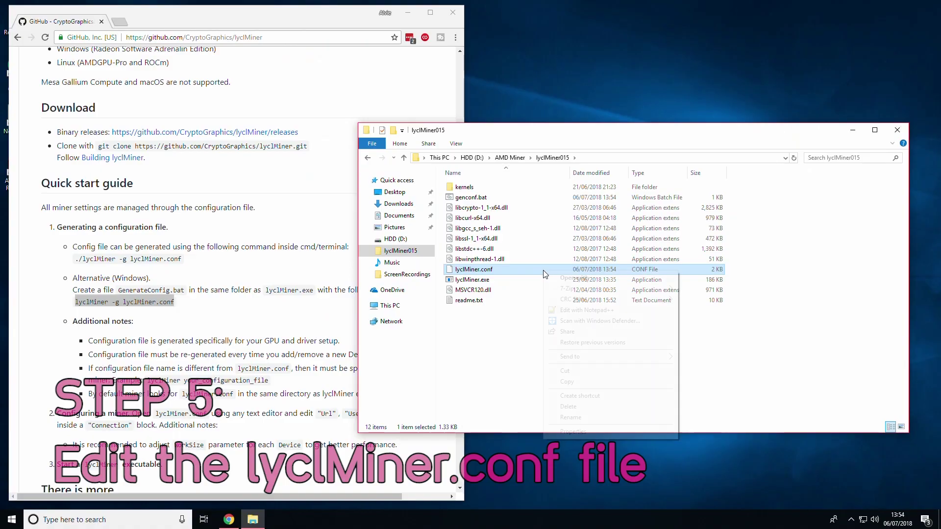
# Step: Set Notepad as the default app for .conf files, close the file it opens, and open lyclMiner.conf in Notepad++ for editing
pyautogui.rightClick(576, 255)
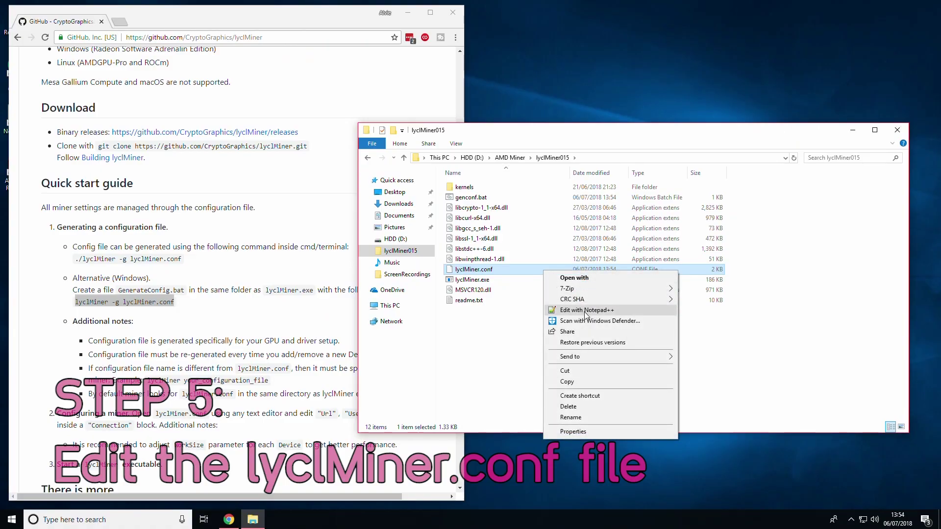
pyautogui.click(573, 277)
pyautogui.click(403, 197)
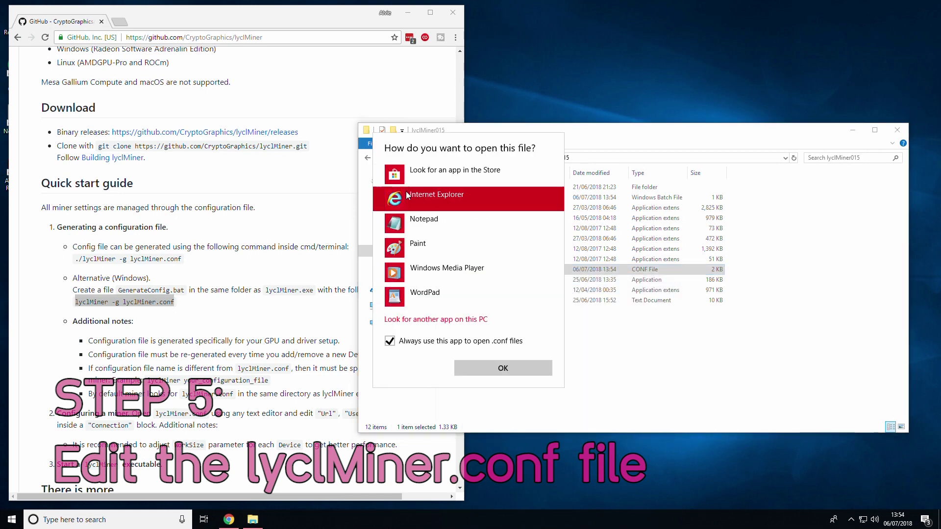
pyautogui.click(424, 229)
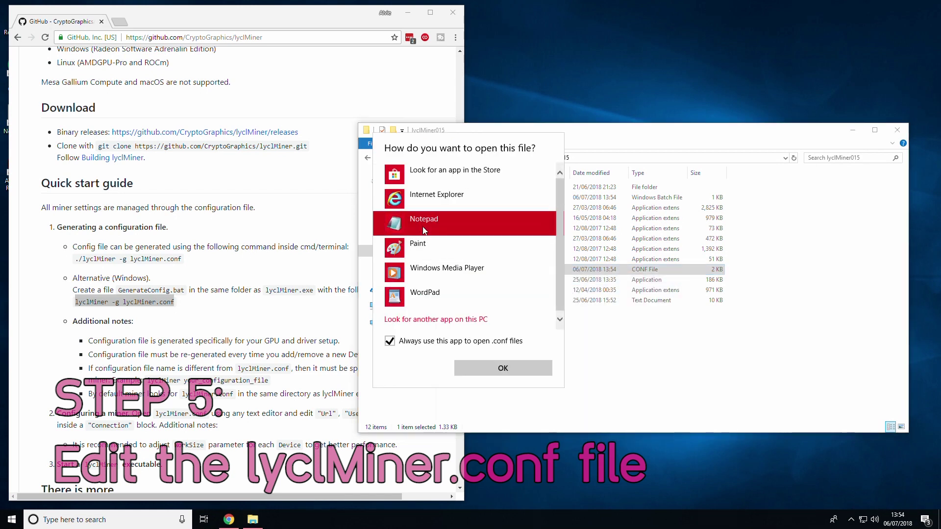
pyautogui.click(490, 367)
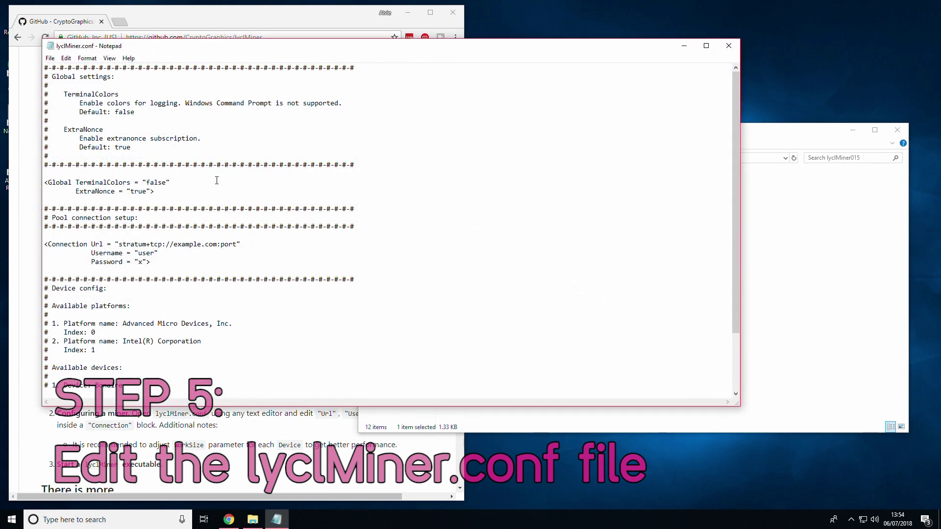
pyautogui.click(729, 45)
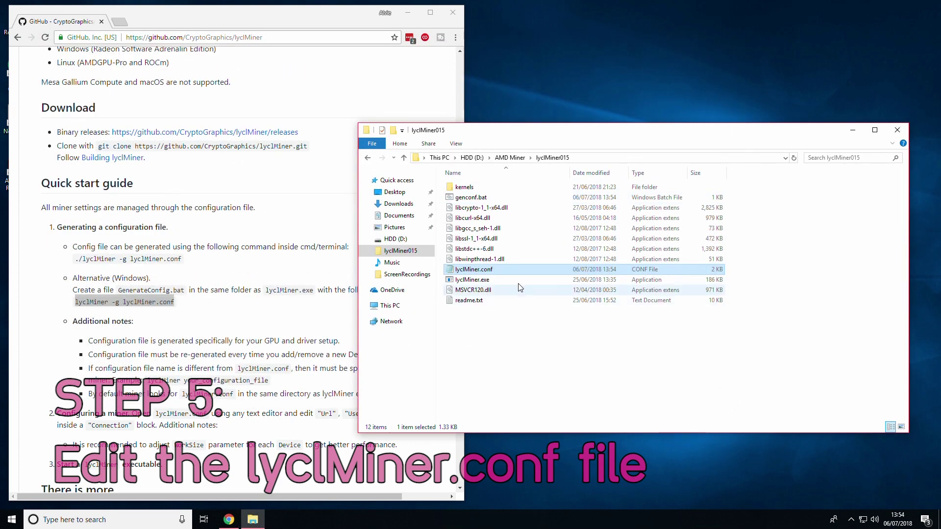
pyautogui.rightClick(519, 269)
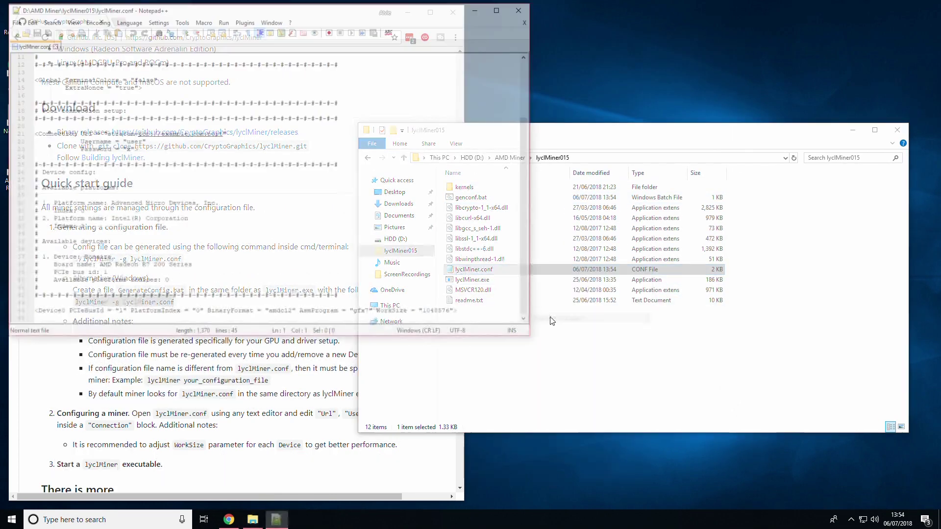
pyautogui.click(559, 319)
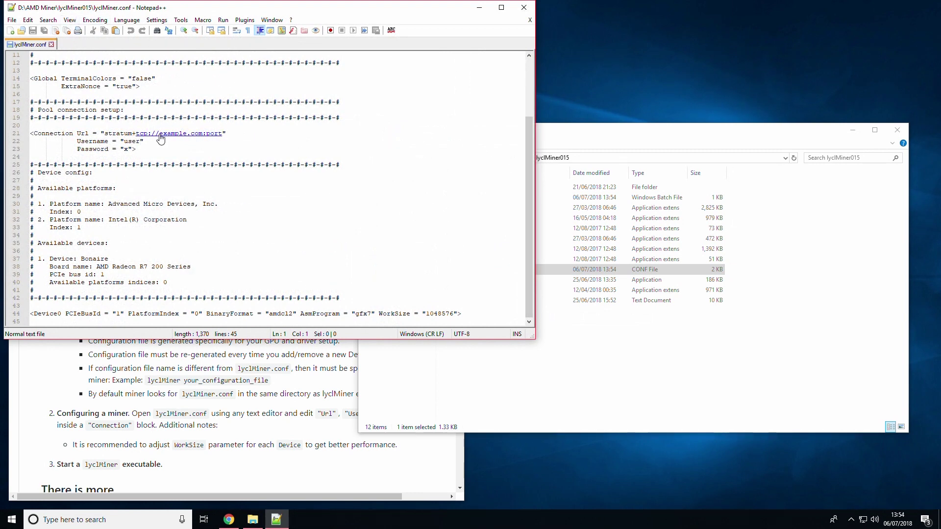
# Step: Switch to Chrome, open vertcoin.cryptoble.win in a new tab, and copy the One-Click Miner pool address vertcoin.cryptoble.win:9181
pyautogui.click(228, 440)
pyautogui.click(119, 22)
pyautogui.write('ver')
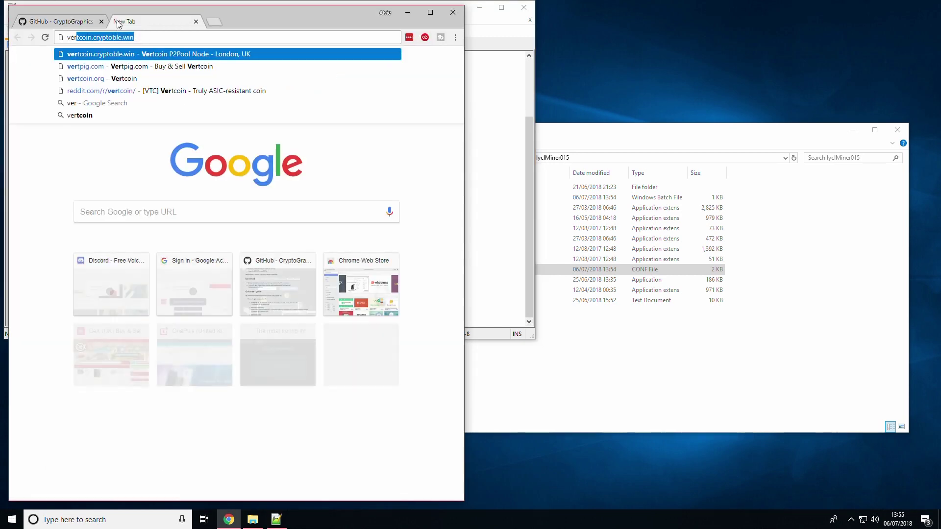
pyautogui.press('Return')
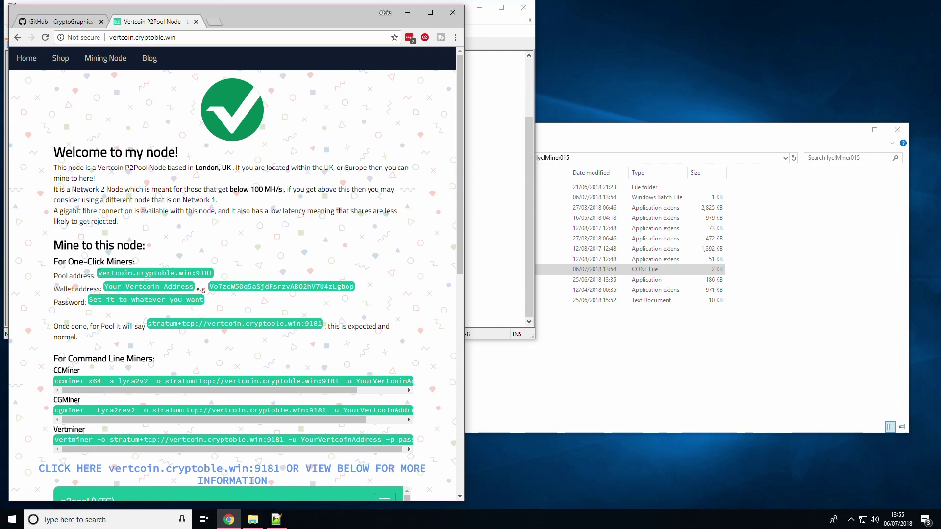
pyautogui.moveTo(99, 273); pyautogui.dragTo(216, 274)
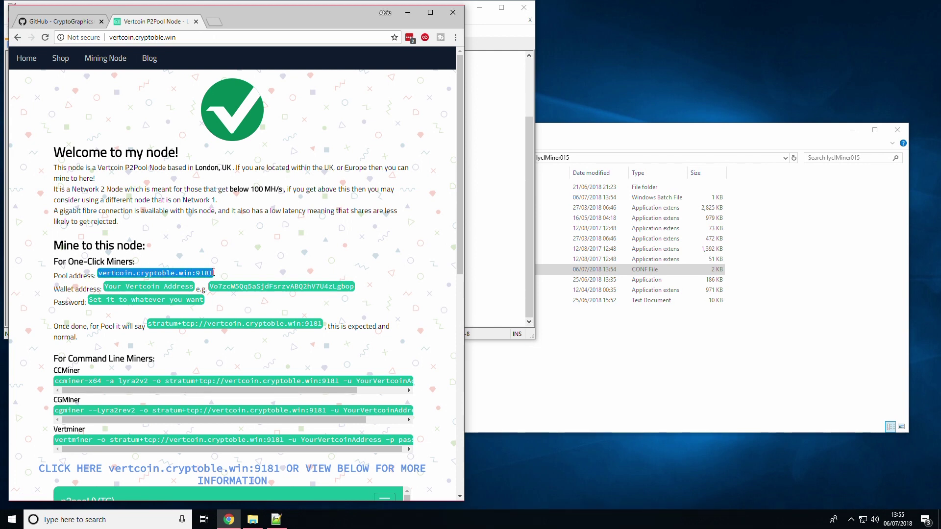
pyautogui.rightClick(211, 273)
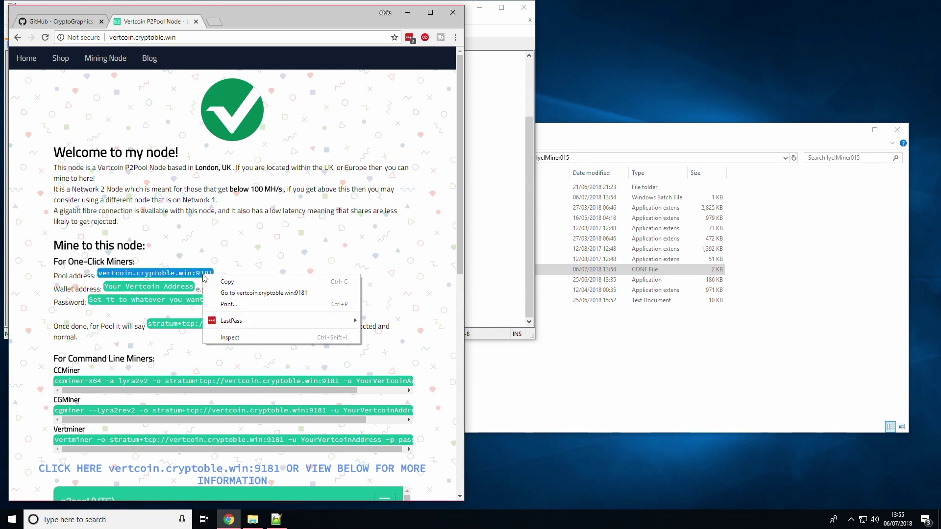
pyautogui.click(221, 279)
# Step: Back in Notepad++, replace example.com:port in the Connection Url with the copied vertcoin.cryptoble.win:9181, keeping the stratum+tcp:// prefix
pyautogui.click(508, 306)
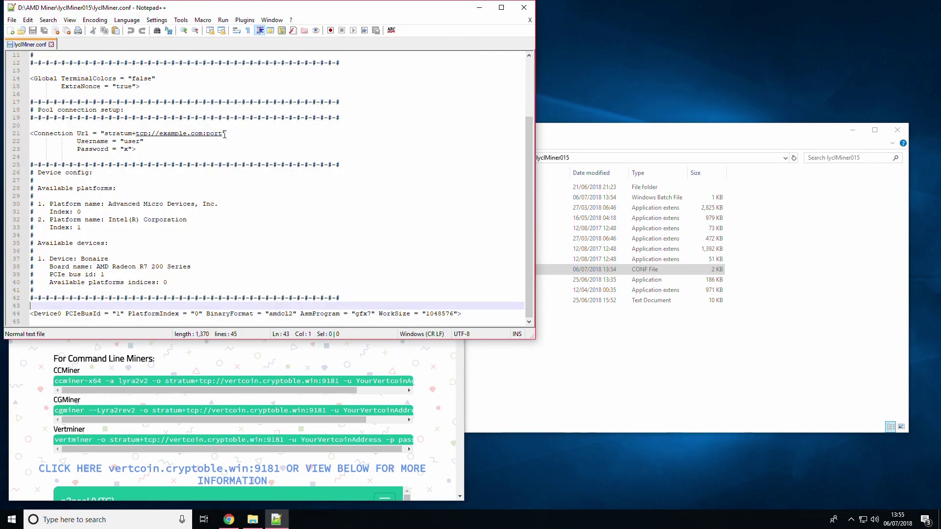
pyautogui.moveTo(224, 135); pyautogui.dragTo(179, 136)
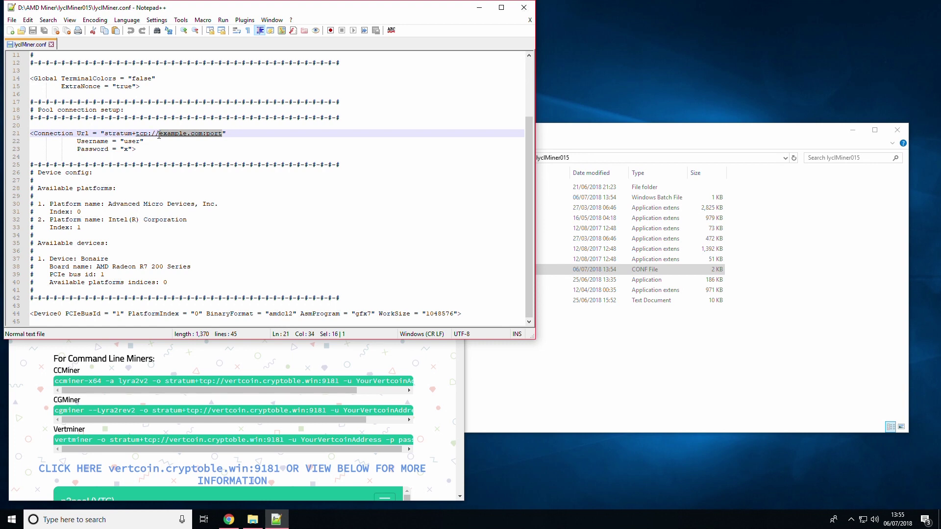
pyautogui.rightClick(214, 139)
pyautogui.click(236, 163)
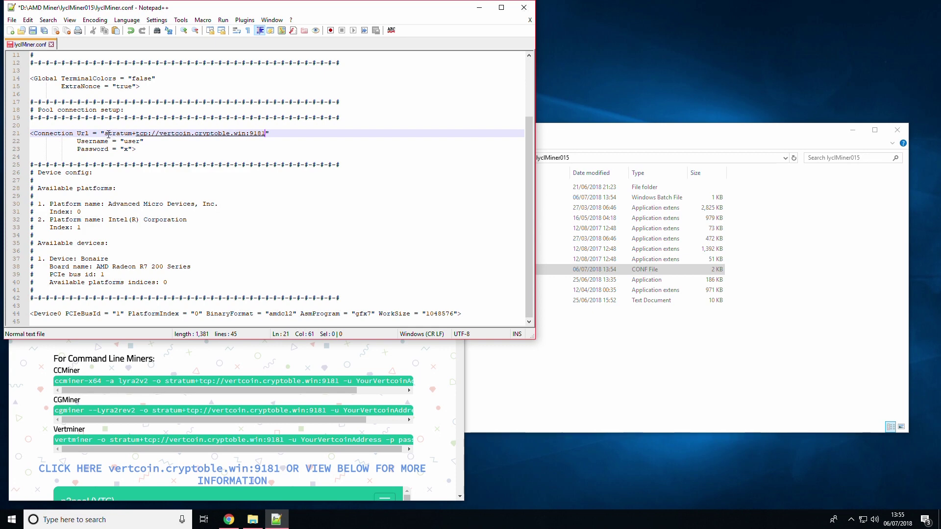
pyautogui.moveTo(106, 133); pyautogui.dragTo(147, 137)
pyautogui.click(147, 141)
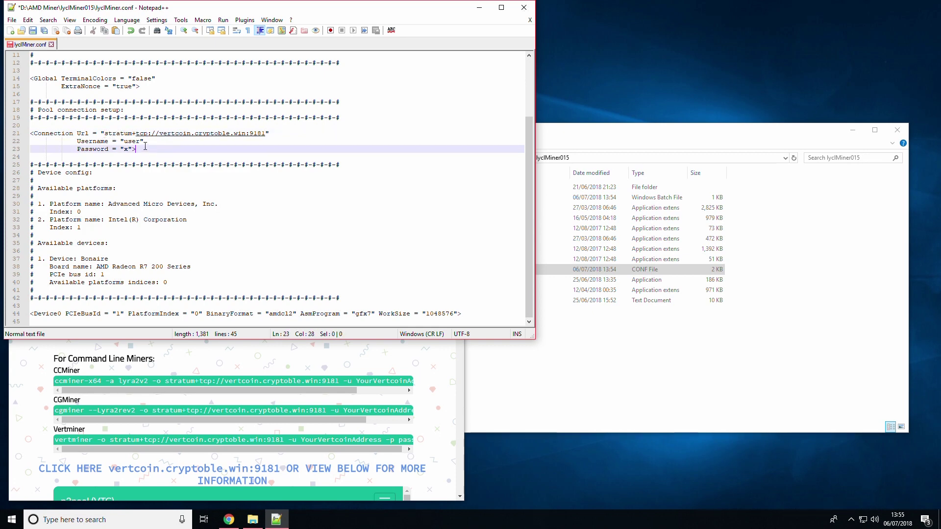
pyautogui.doubleClick(133, 141)
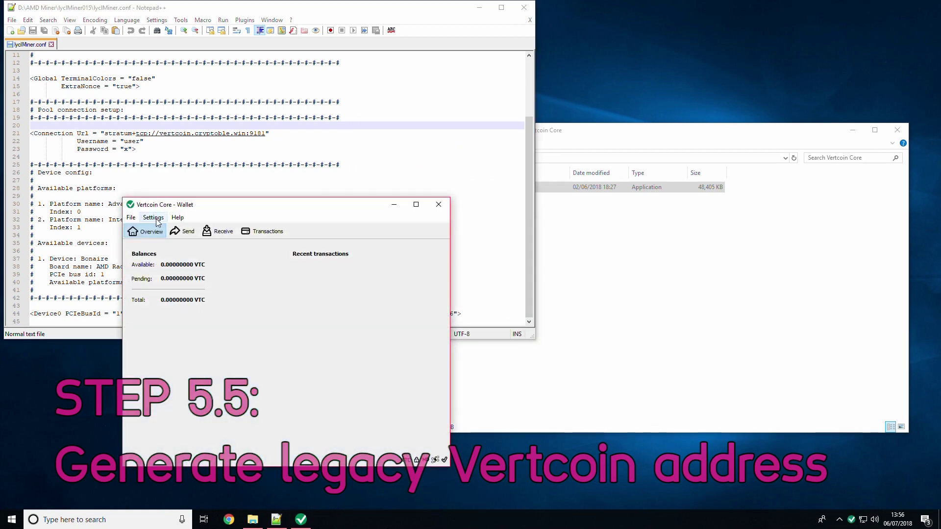
# Step: Examine the existing receiving addresses in the Vertcoin Core wallet, including AddressR and MINING, and close the list
pyautogui.click(133, 218)
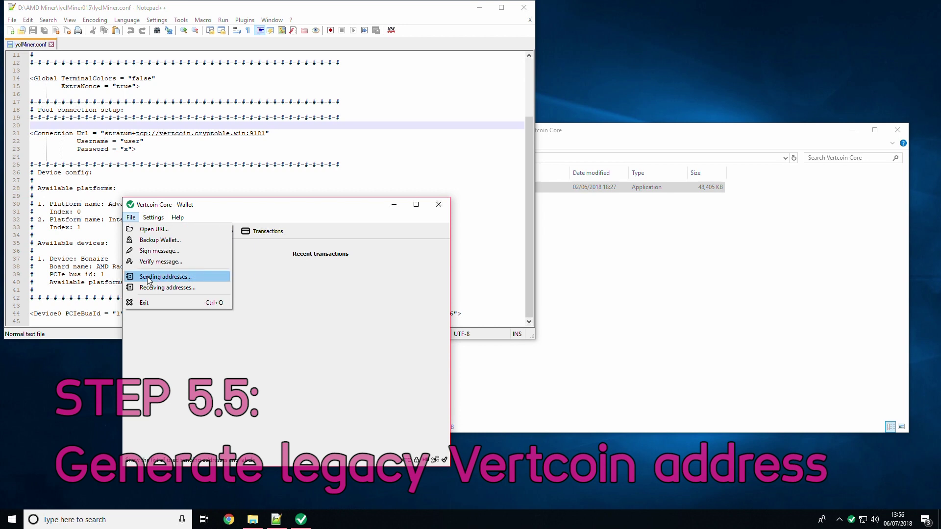
pyautogui.click(174, 287)
pyautogui.click(402, 284)
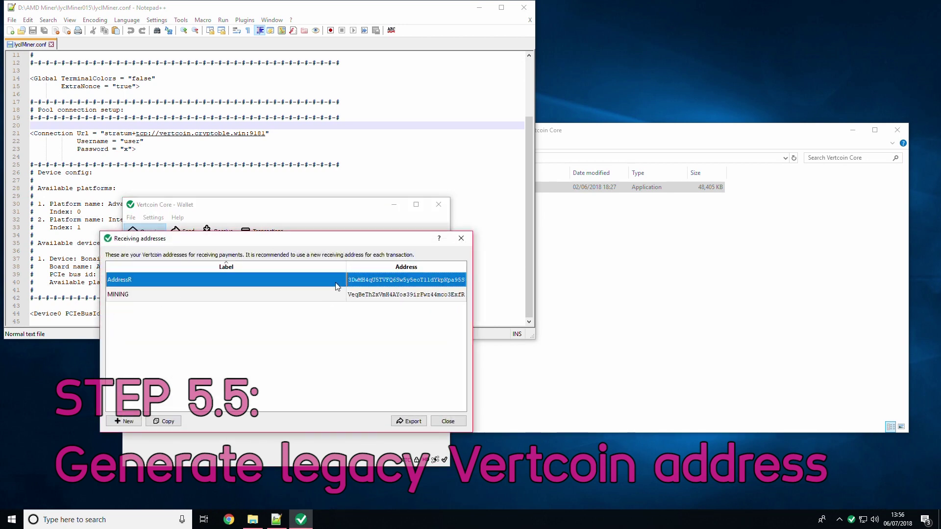
pyautogui.click(365, 296)
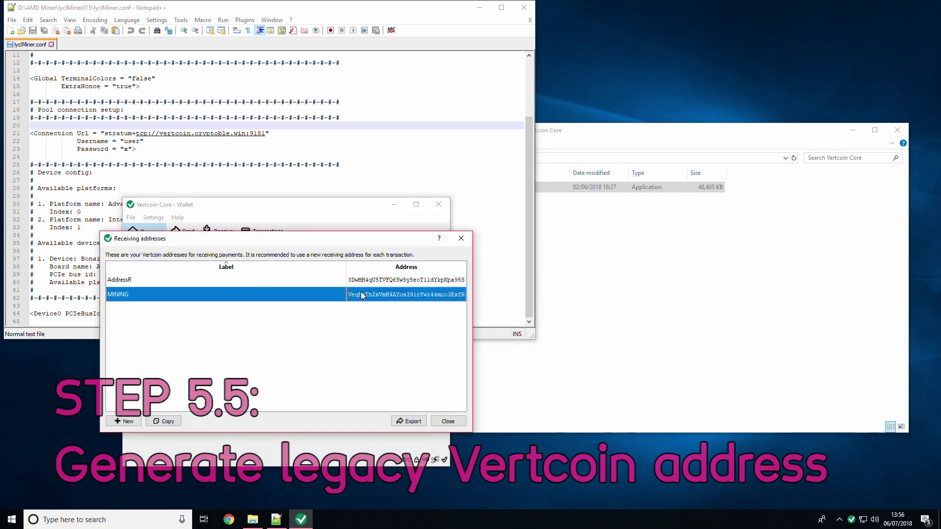
pyautogui.click(460, 239)
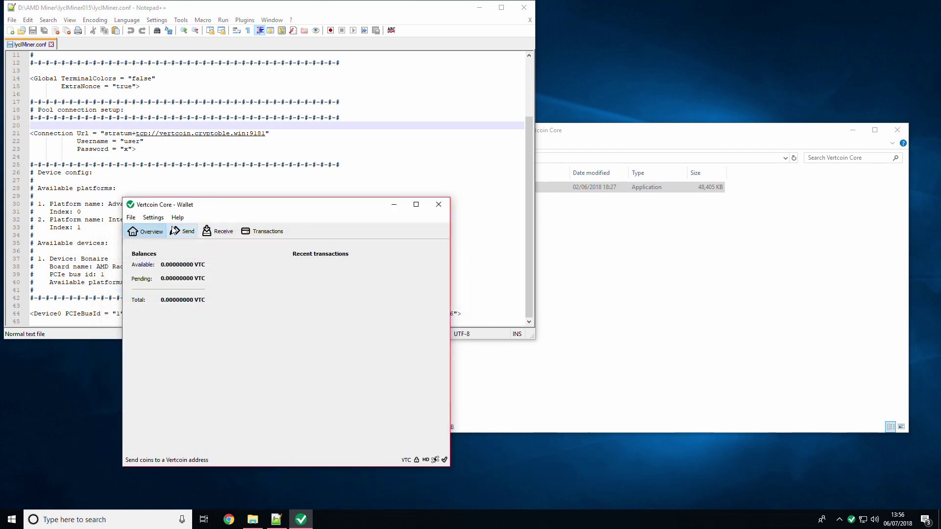
# Step: Open the console of Vertcoin Core's debug window
pyautogui.click(153, 217)
pyautogui.moveTo(172, 219)
pyautogui.click(201, 229)
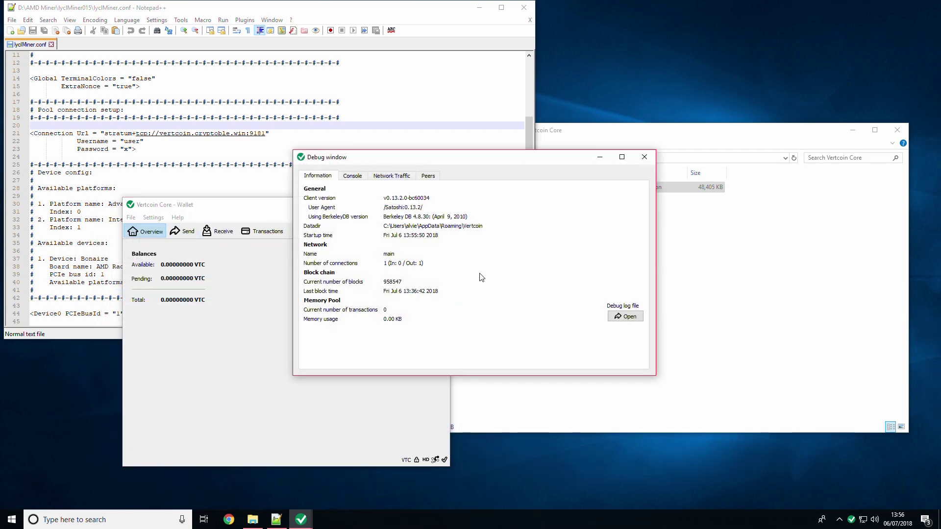
pyautogui.click(362, 176)
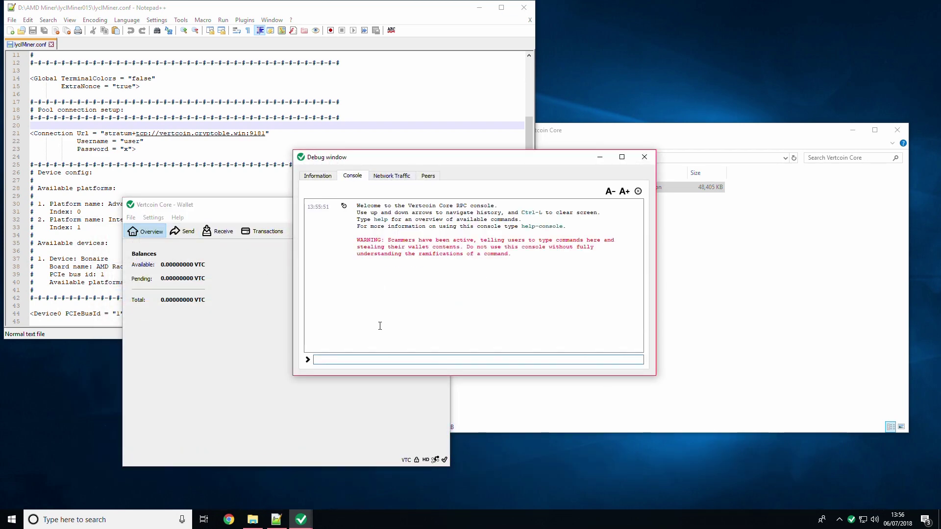
# Step: Generate a legacy address labelled MiningVideo with the console command getnewaddress "MiningVideo" legacy, and close the debug window
pyautogui.click(388, 361)
pyautogui.write('getne')
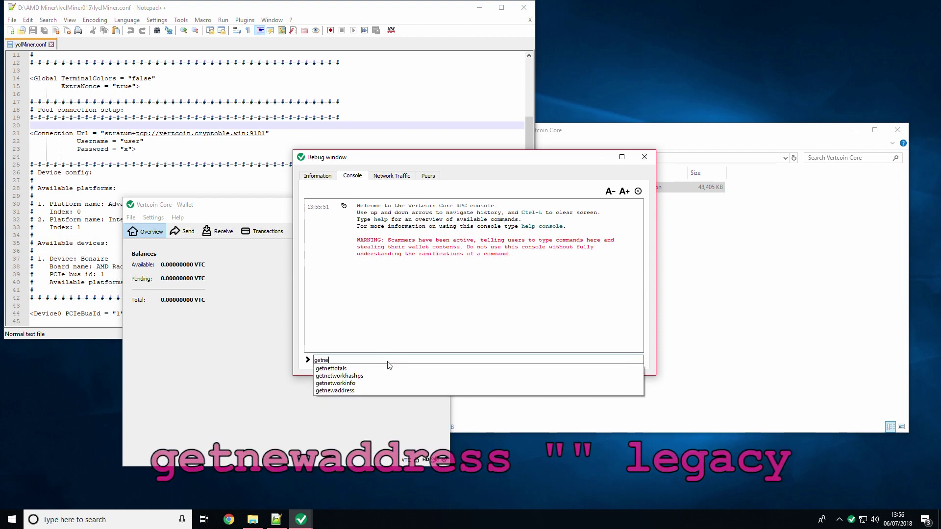
pyautogui.write('waddre')
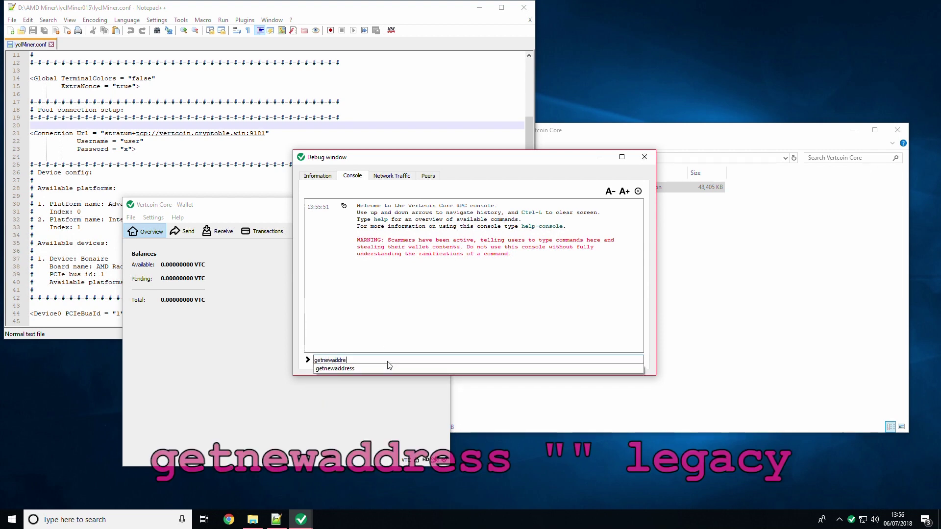
pyautogui.write('ss "" legacy')
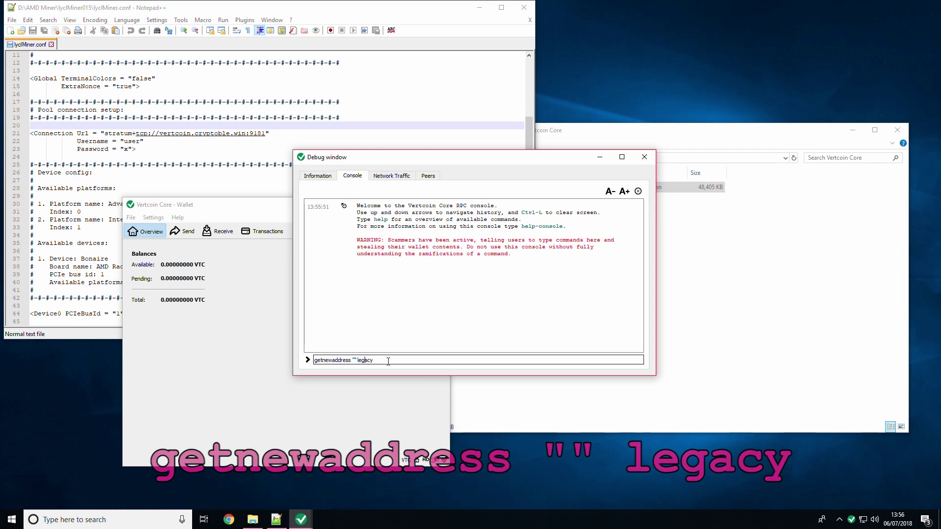
pyautogui.write('MiningVideo')
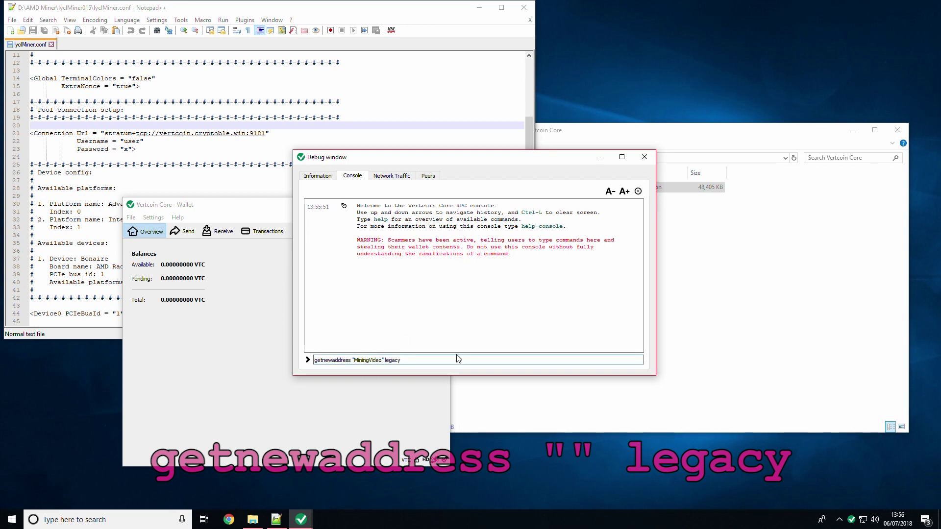
pyautogui.press('Return')
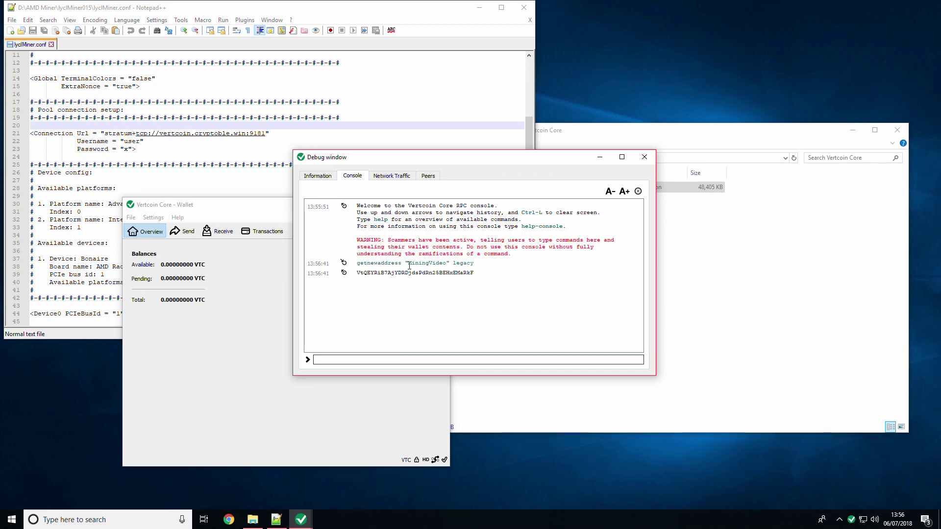
pyautogui.tripleClick(367, 277)
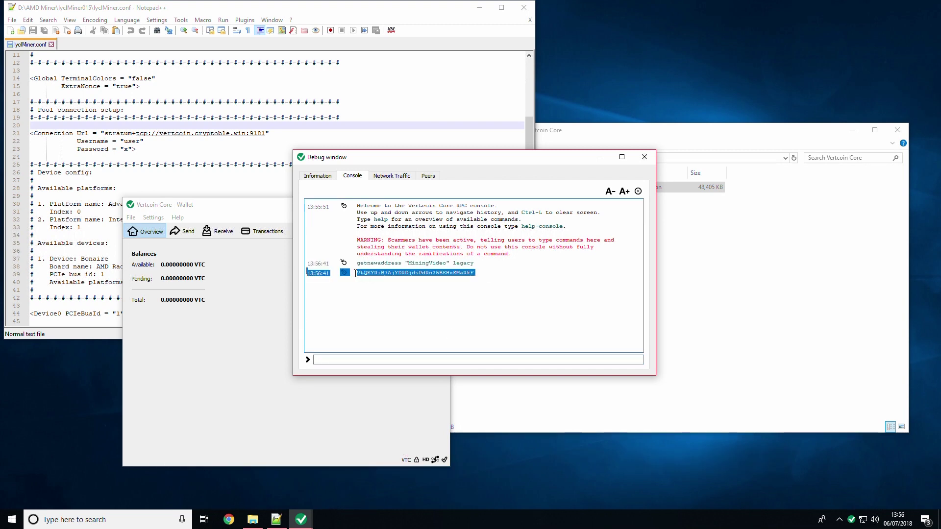
pyautogui.click(386, 273)
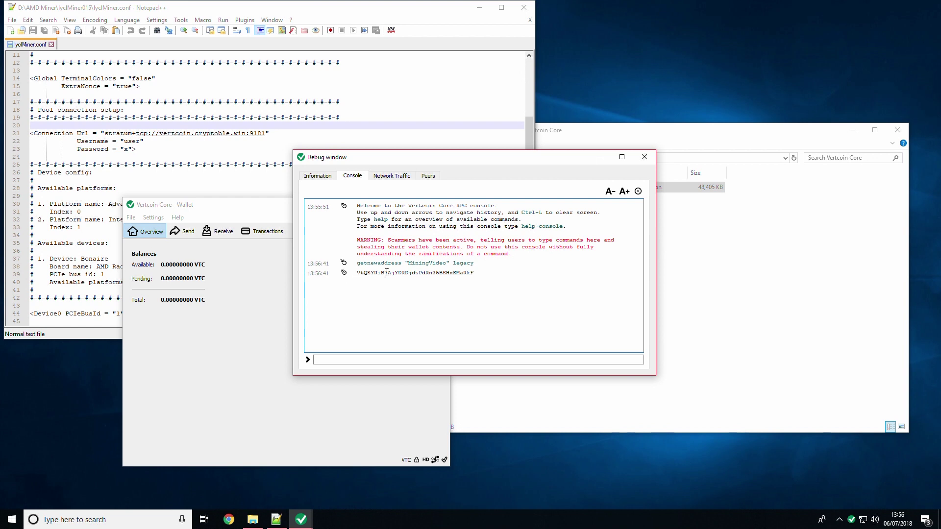
pyautogui.click(645, 156)
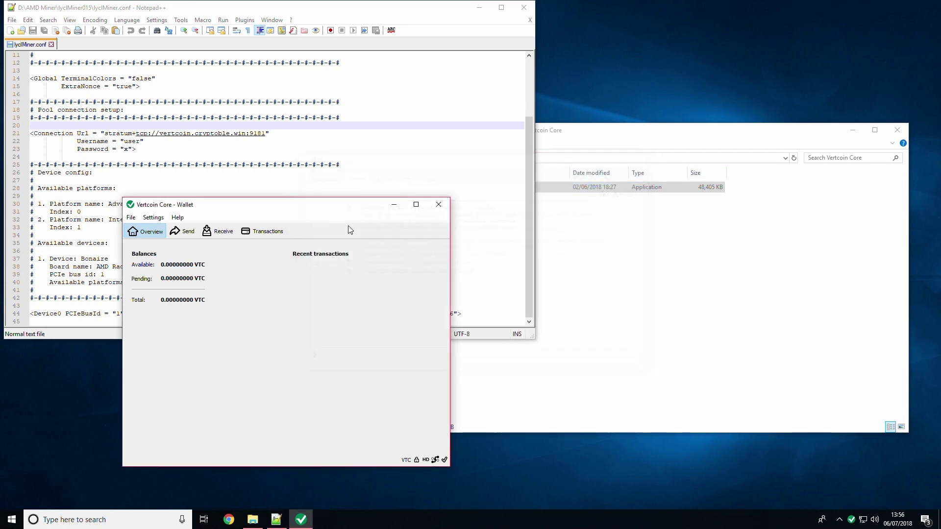
# Step: Copy the MiningVideo address from the wallet's receiving addresses and close Vertcoin Core
pyautogui.click(130, 217)
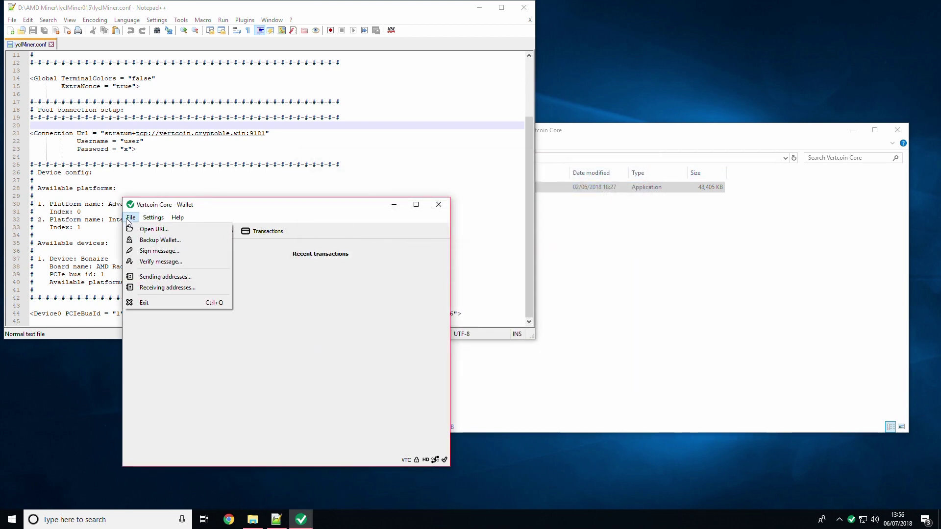
pyautogui.click(163, 288)
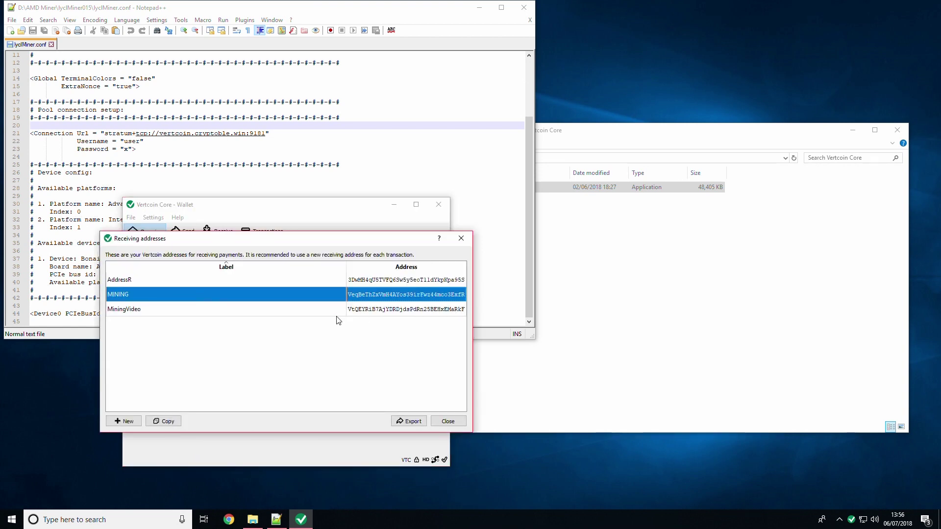
pyautogui.click(371, 310)
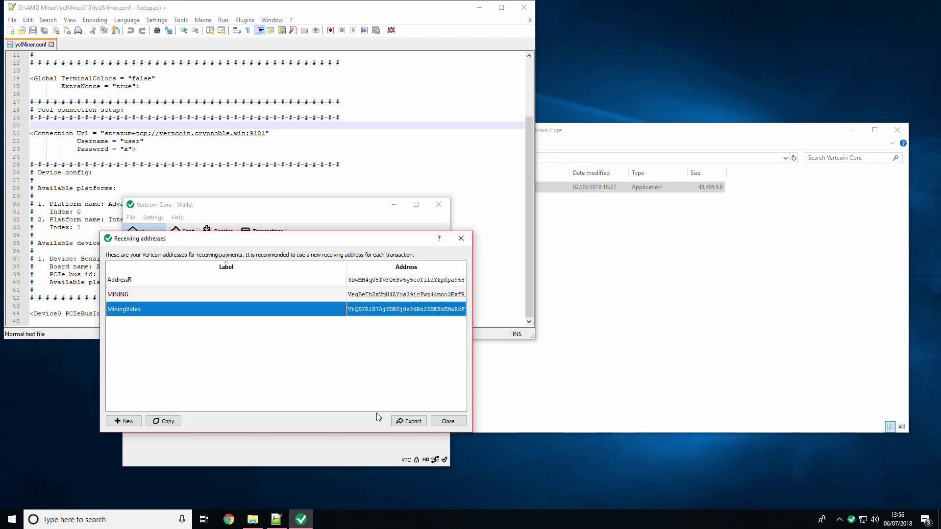
pyautogui.click(168, 422)
pyautogui.click(461, 238)
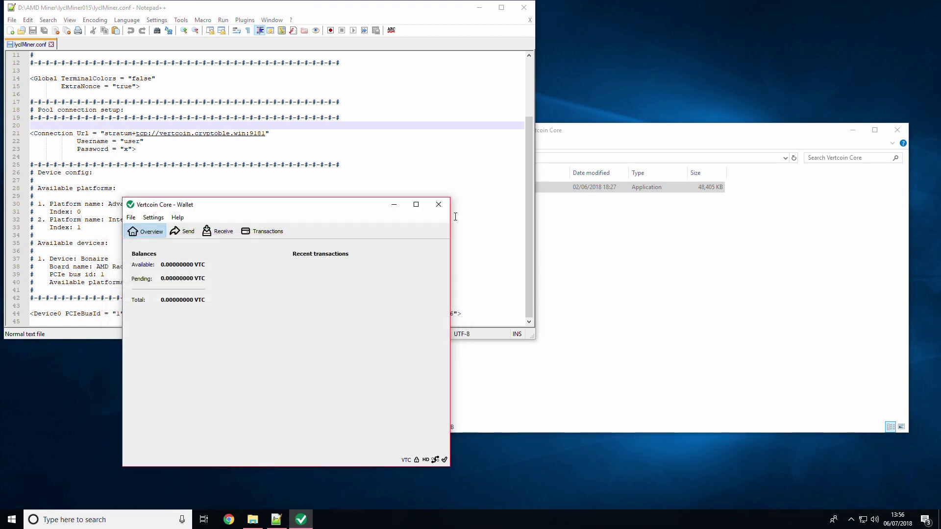
pyautogui.click(438, 204)
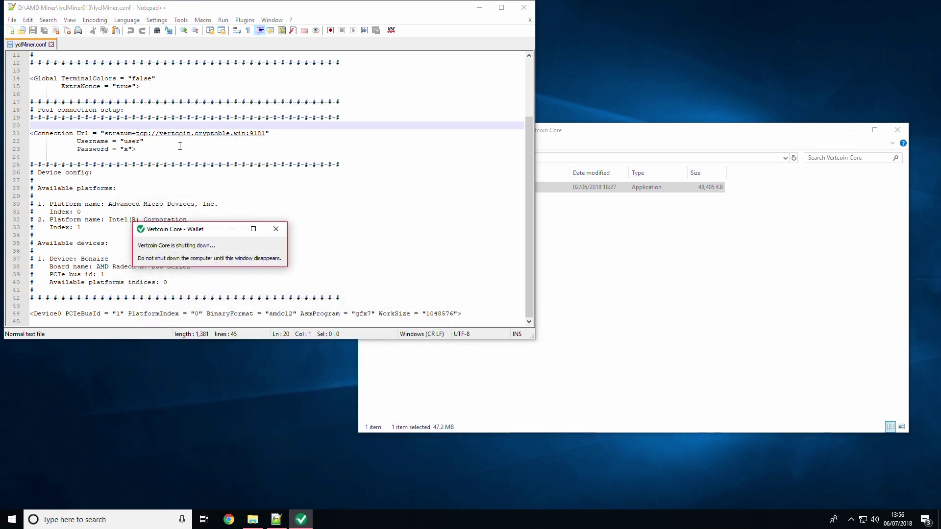
# Step: Replace the connection's Username value with the copied MiningVideo address, and review the Password entry, detected device details and Device0 line
pyautogui.click(141, 142)
pyautogui.press('BackSpace')
pyautogui.press('BackSpace')
pyautogui.press('BackSpace')
pyautogui.press('BackSpace')
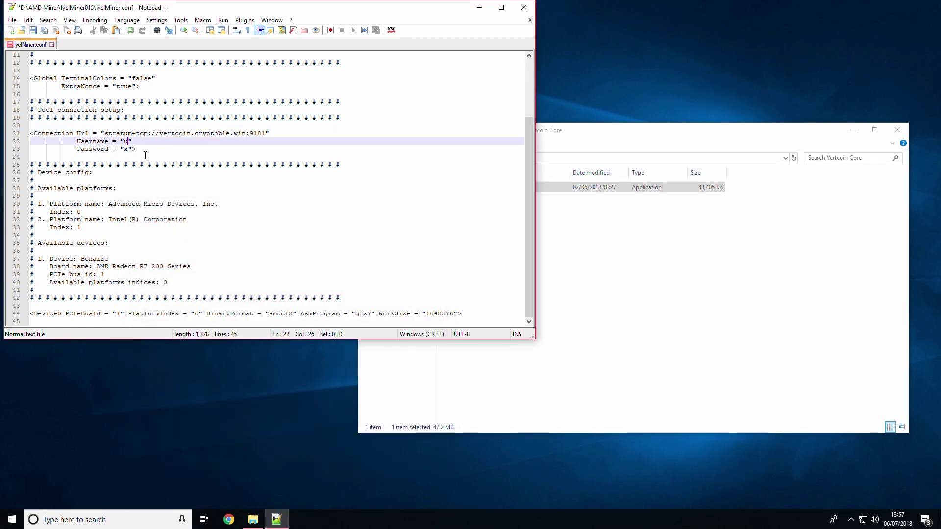
pyautogui.hotkey('ctrl', 'v')
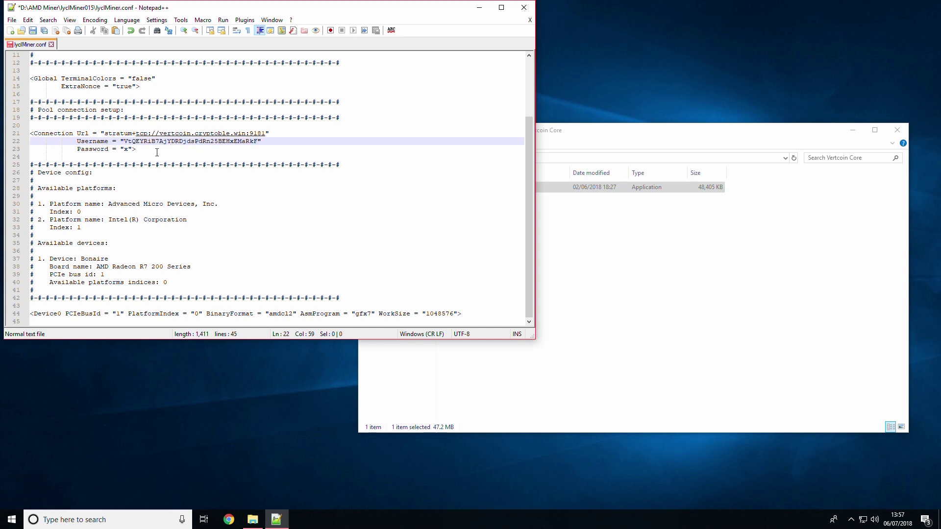
pyautogui.click(140, 148)
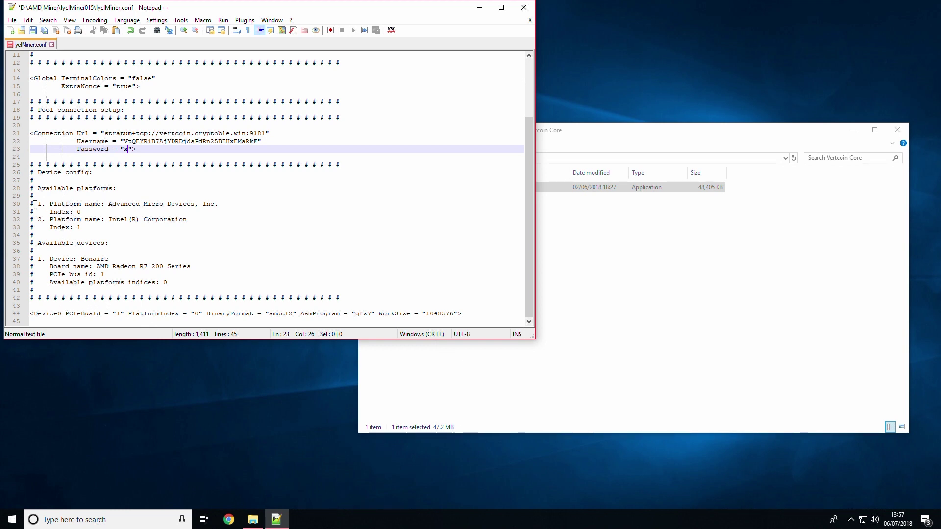
pyautogui.moveTo(43, 259); pyautogui.dragTo(177, 284)
pyautogui.click(178, 282)
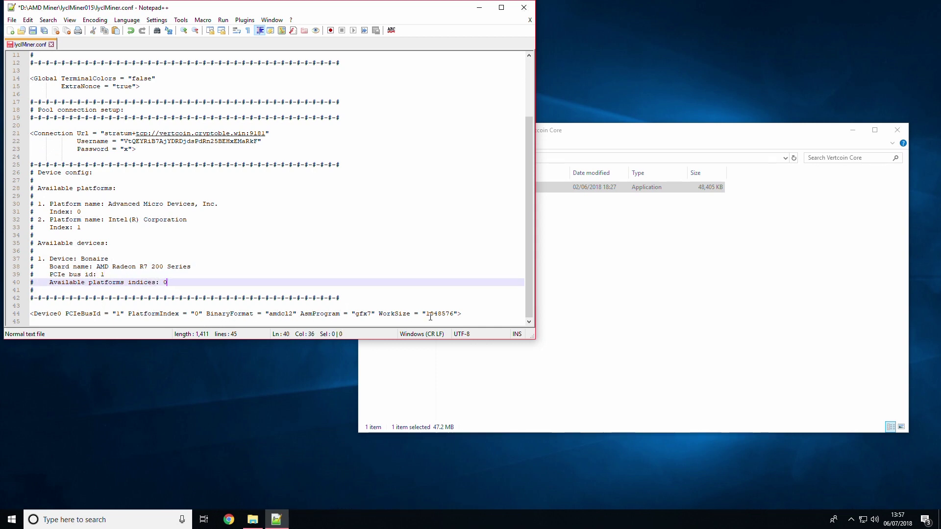
pyautogui.click(476, 315)
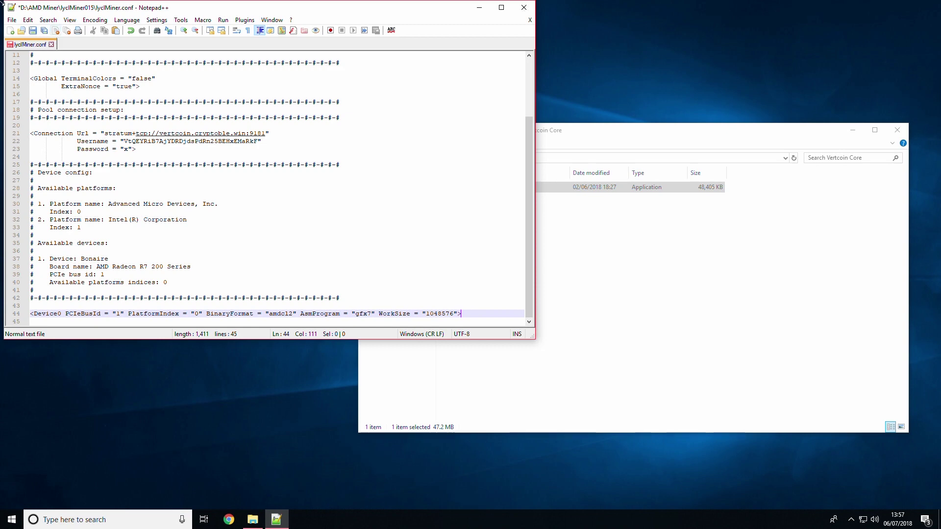
# Step: Save lyclMiner.conf and run lyclMiner.exe from the lyclMiner015 folder
pyautogui.click(33, 32)
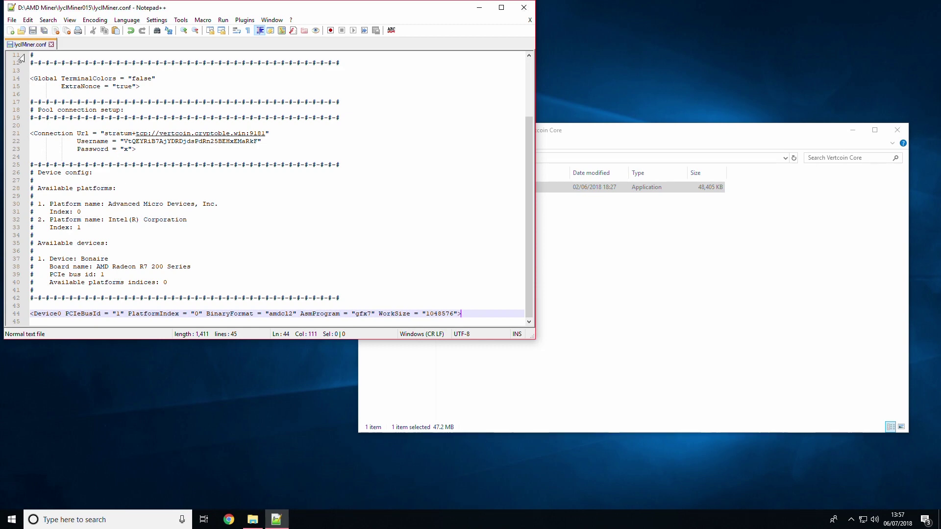
pyautogui.click(12, 20)
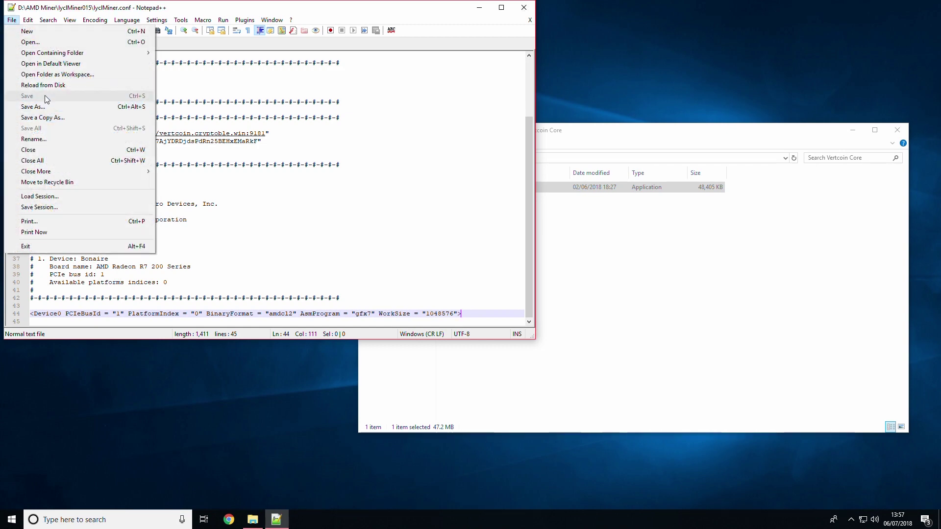
pyautogui.click(328, 165)
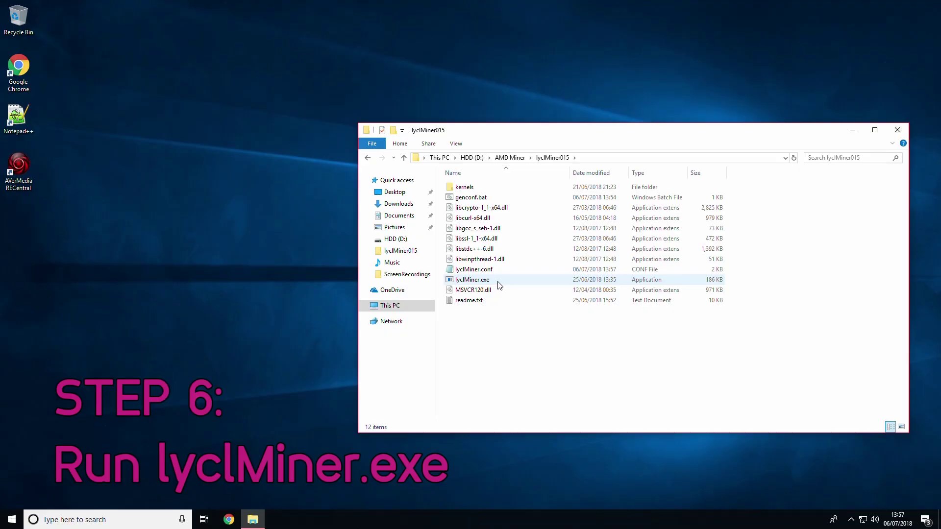
pyautogui.doubleClick(499, 283)
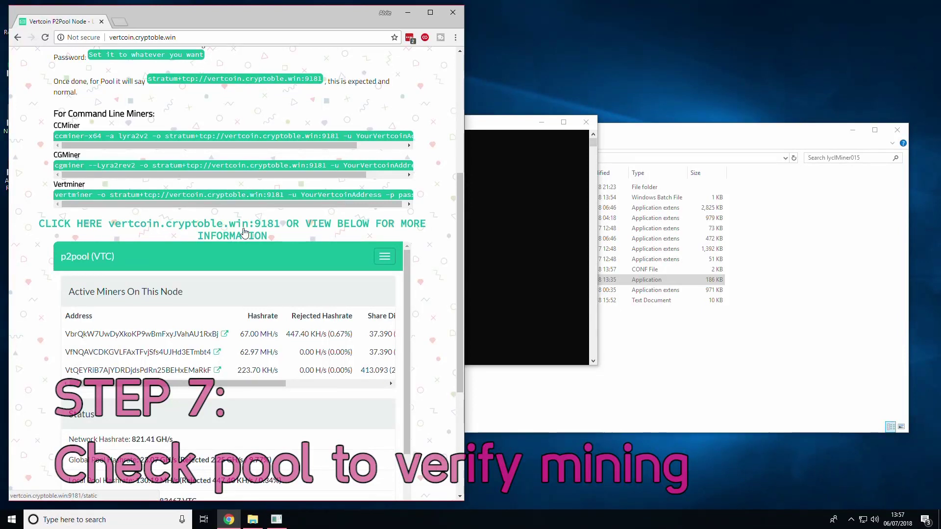
# Step: Open the node stats page at vertcoin.cryptoble.win:9181 in the browser, close the original node page and maximize the window
pyautogui.middleClick(245, 232)
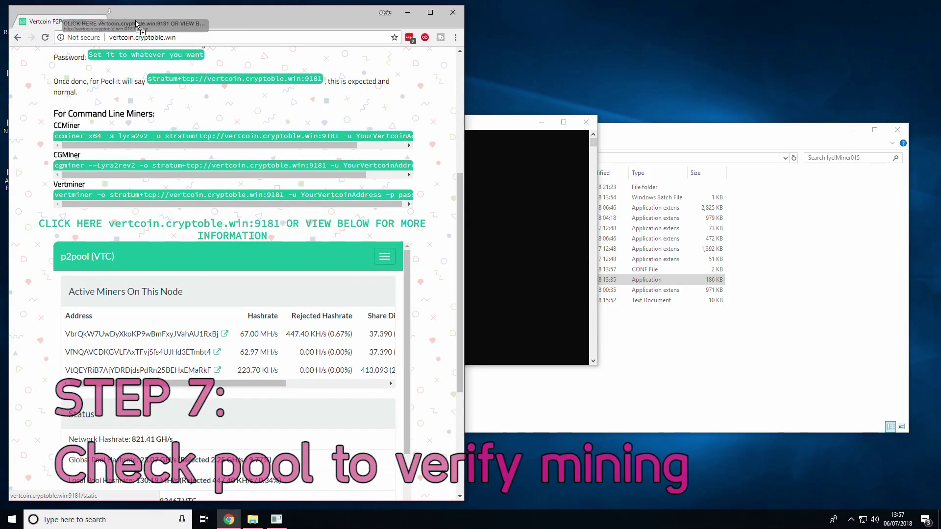
pyautogui.click(135, 21)
pyautogui.click(101, 22)
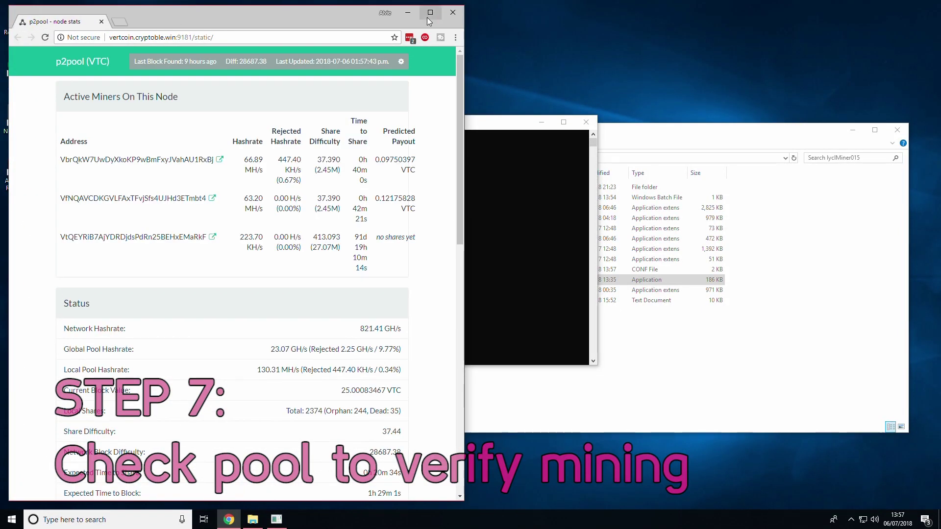
pyautogui.click(431, 13)
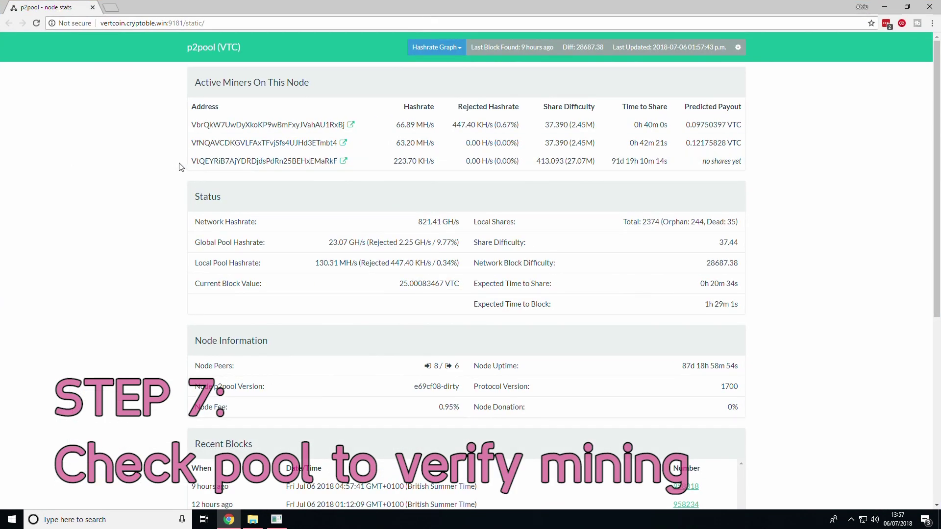
# Step: Check the Active Miners On This Node table for the mining address, and switch to the lyclMiner console to view its output
pyautogui.moveTo(190, 107); pyautogui.dragTo(742, 171)
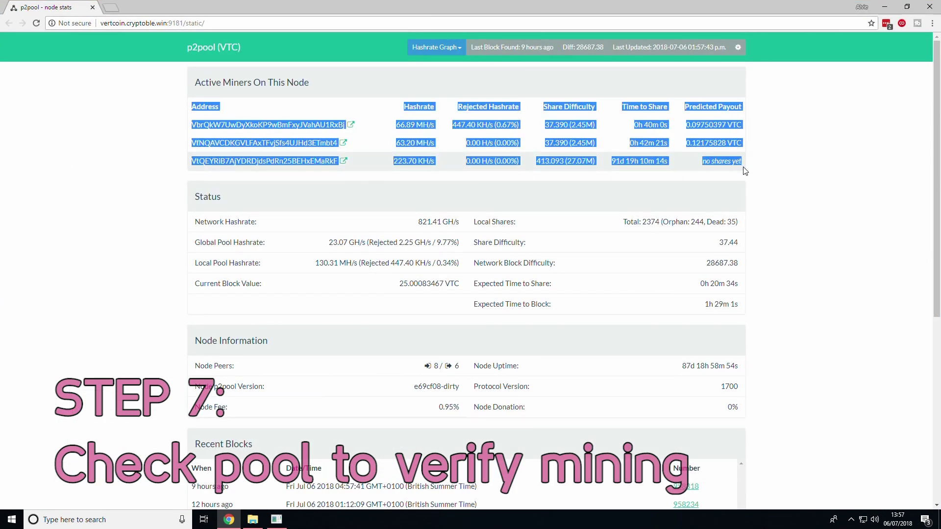
pyautogui.click(744, 171)
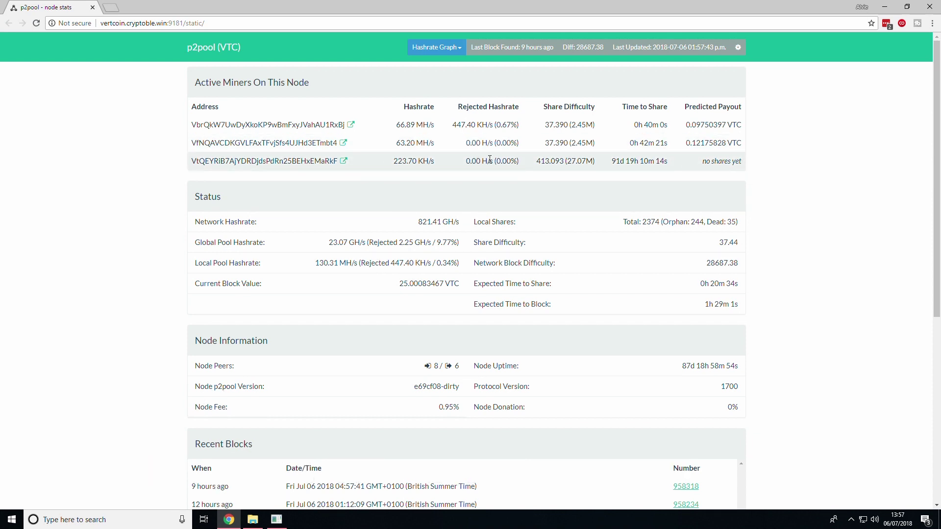
pyautogui.click(276, 520)
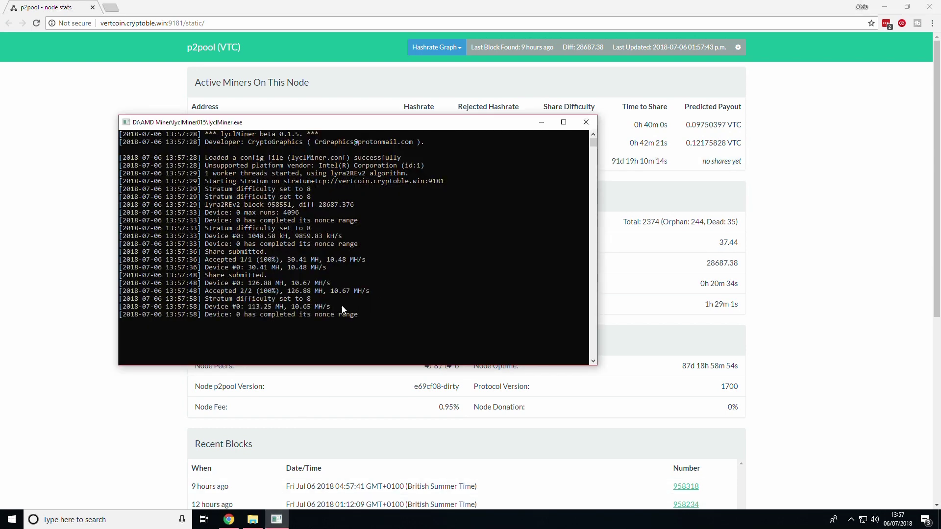